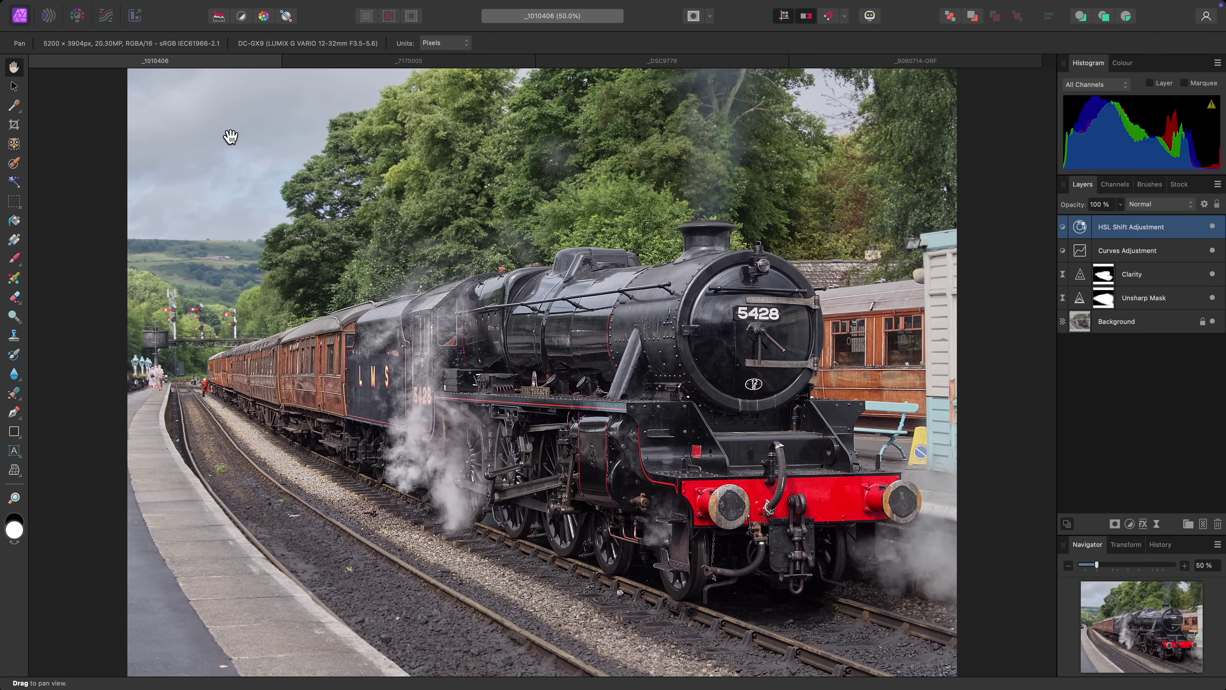
Install the 290 MB Segmentation model from the Object Selection notice's Settings, then close Settings.
{"action": "left_click", "coordinate": [17, 147]}
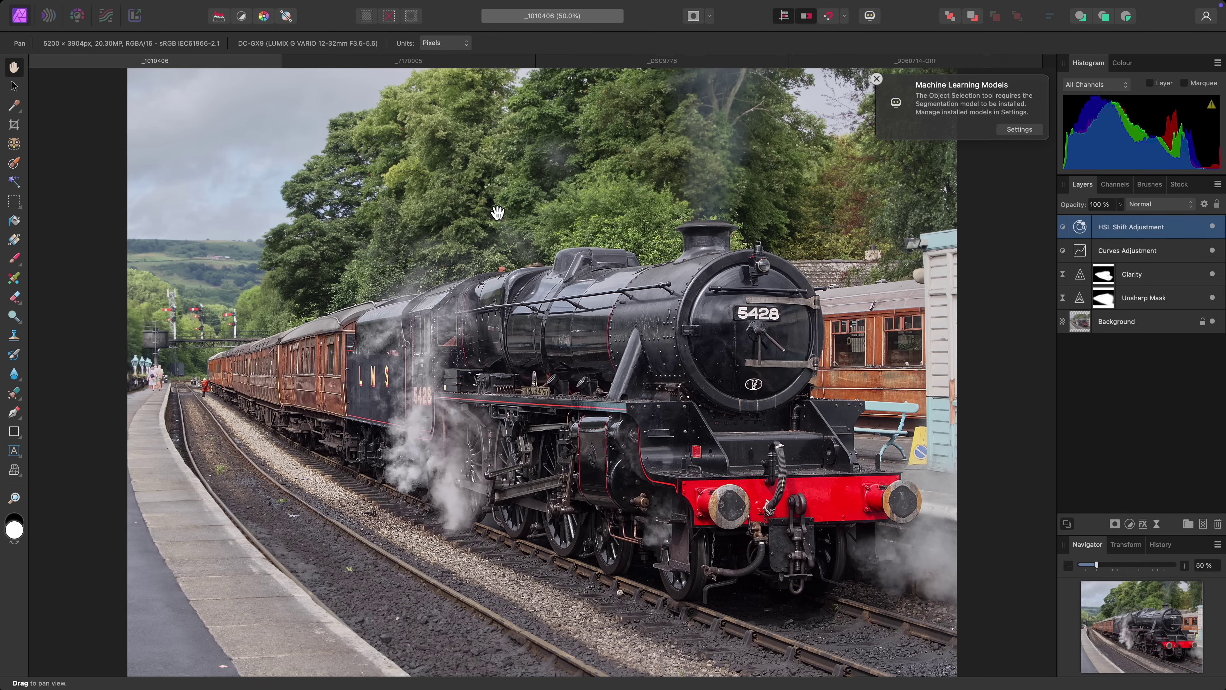
{"action": "left_click", "coordinate": [1020, 129]}
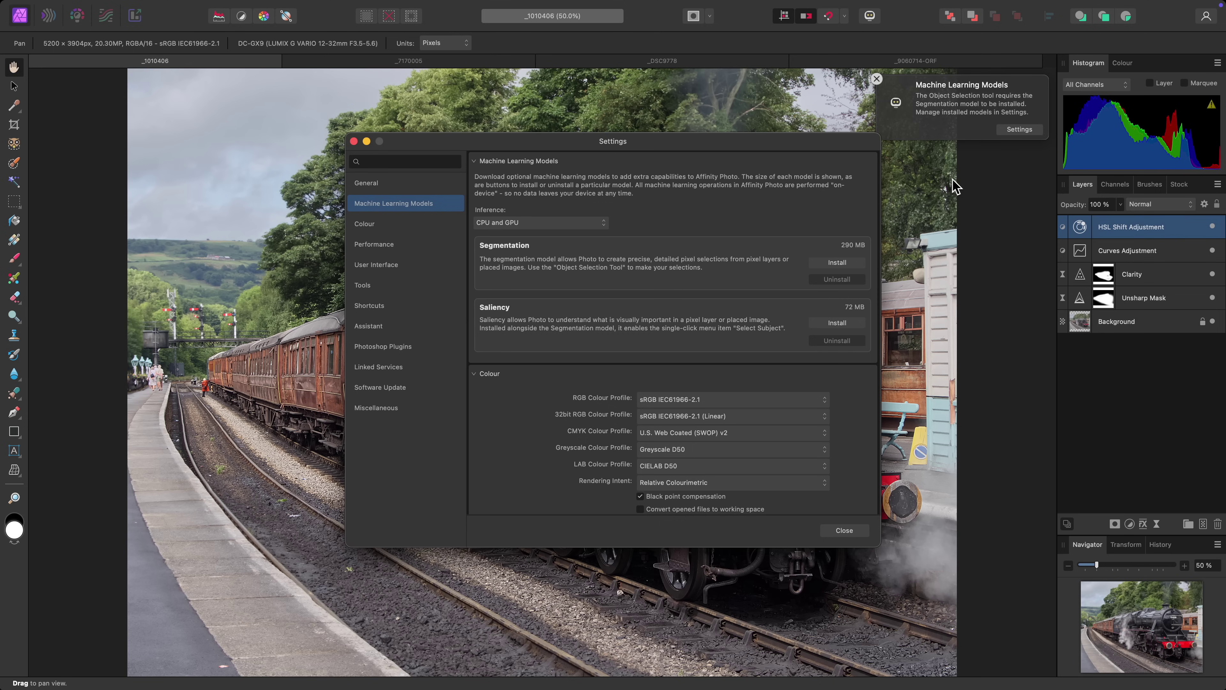
{"action": "left_click", "coordinate": [838, 263]}
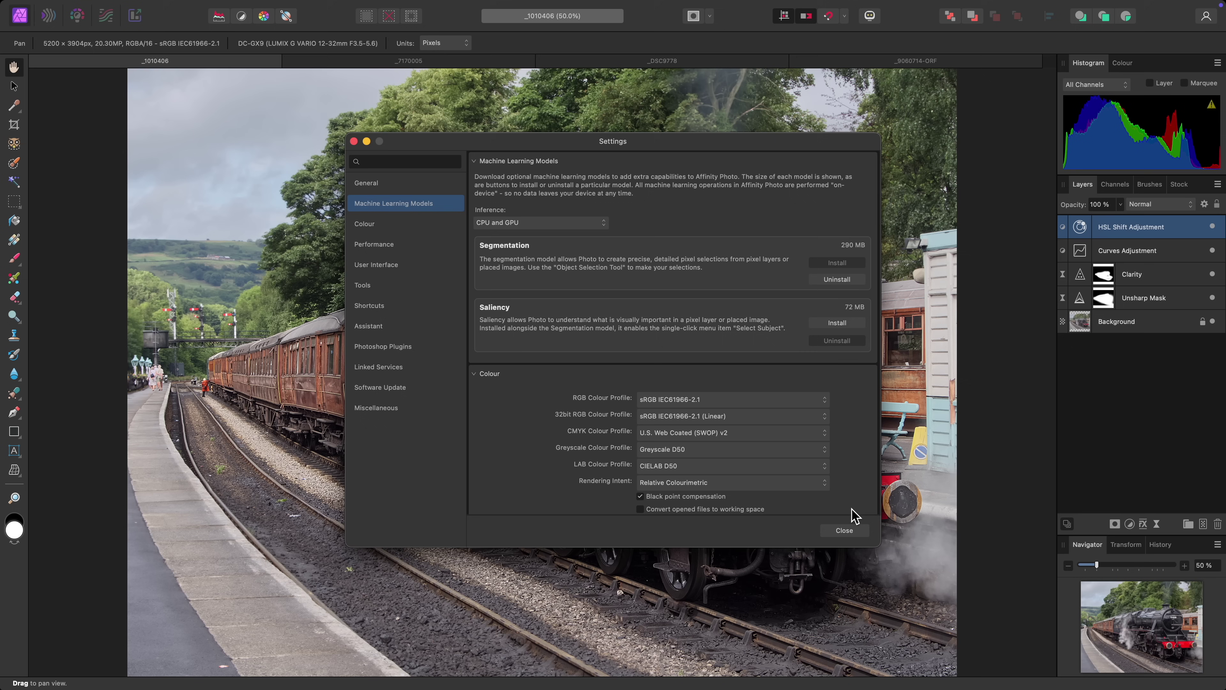
{"action": "left_click", "coordinate": [849, 531]}
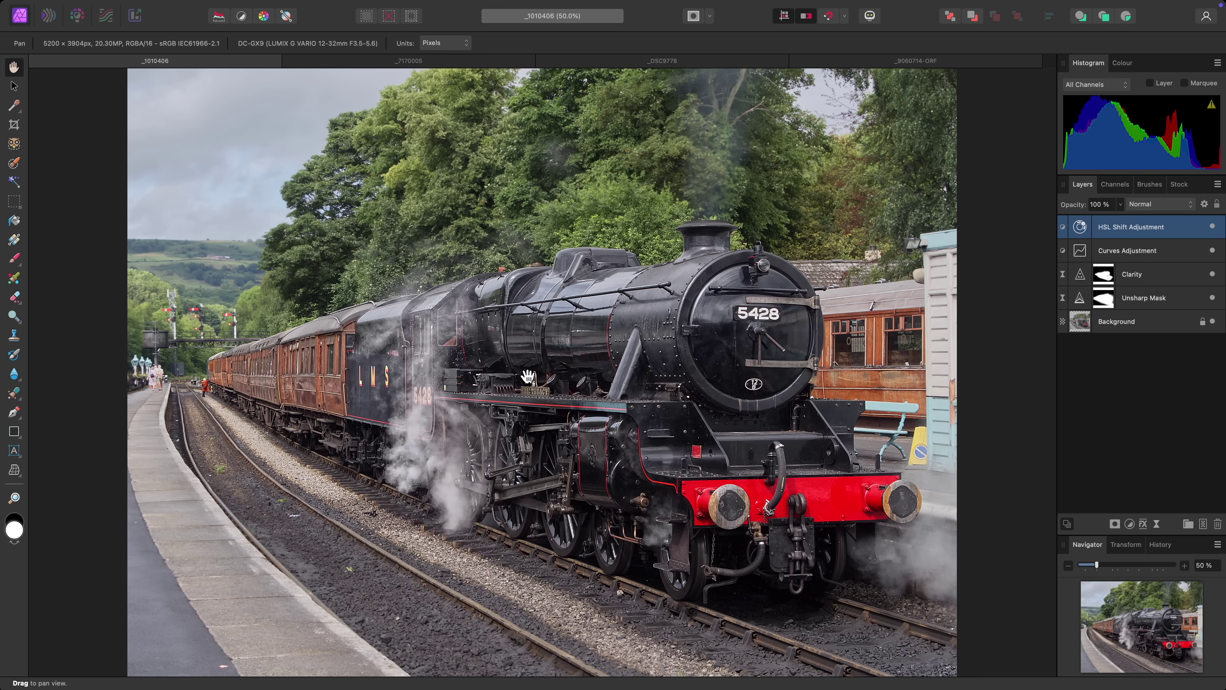
On the Background layer, preview the trees and carriage, then select the locomotive with its coaches.
{"action": "left_click", "coordinate": [14, 144]}
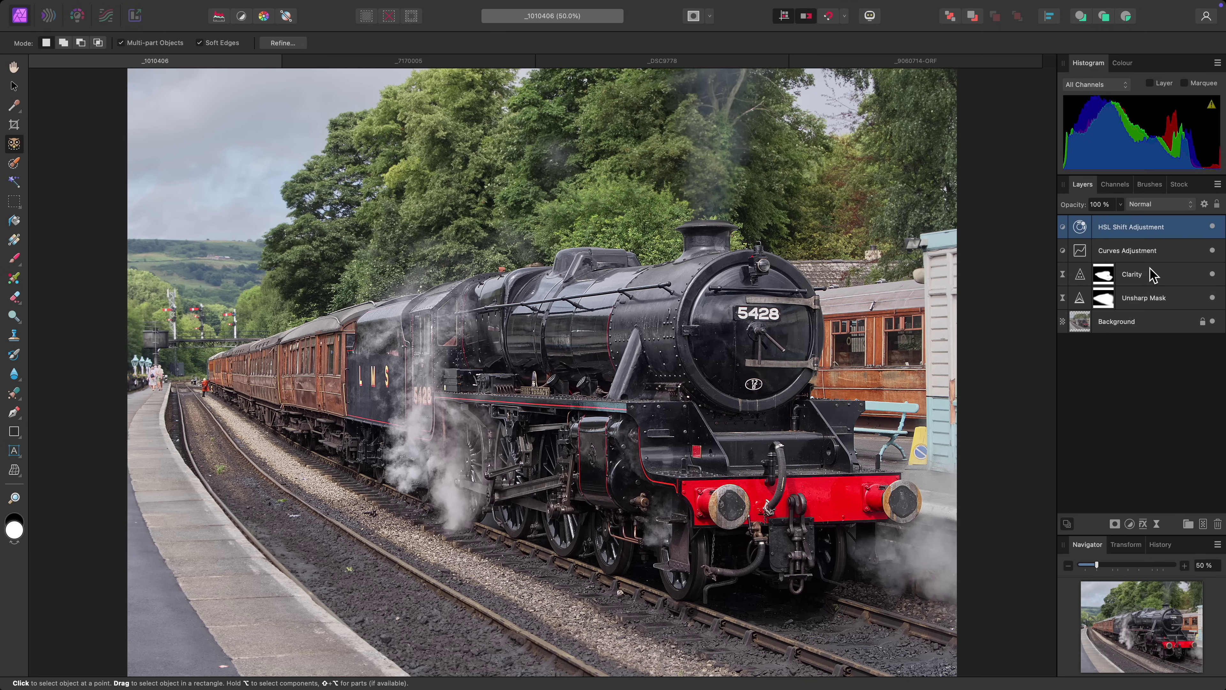
{"action": "left_click", "coordinate": [1152, 323]}
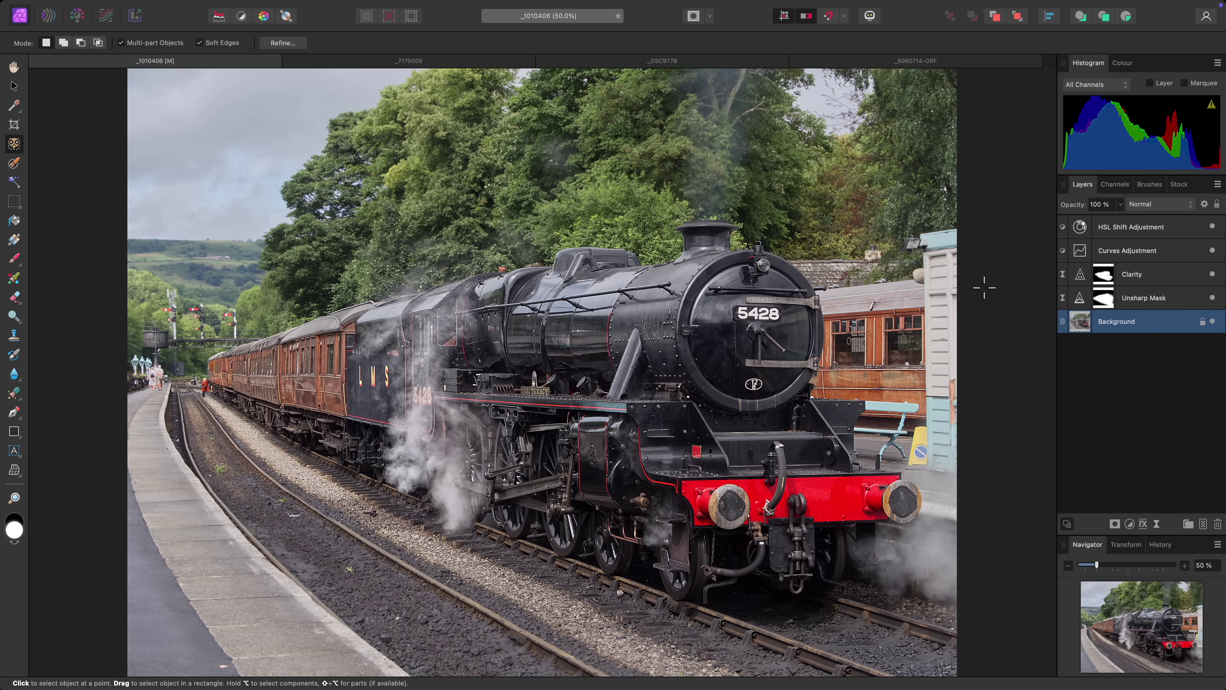
{"action": "left_click", "coordinate": [880, 189]}
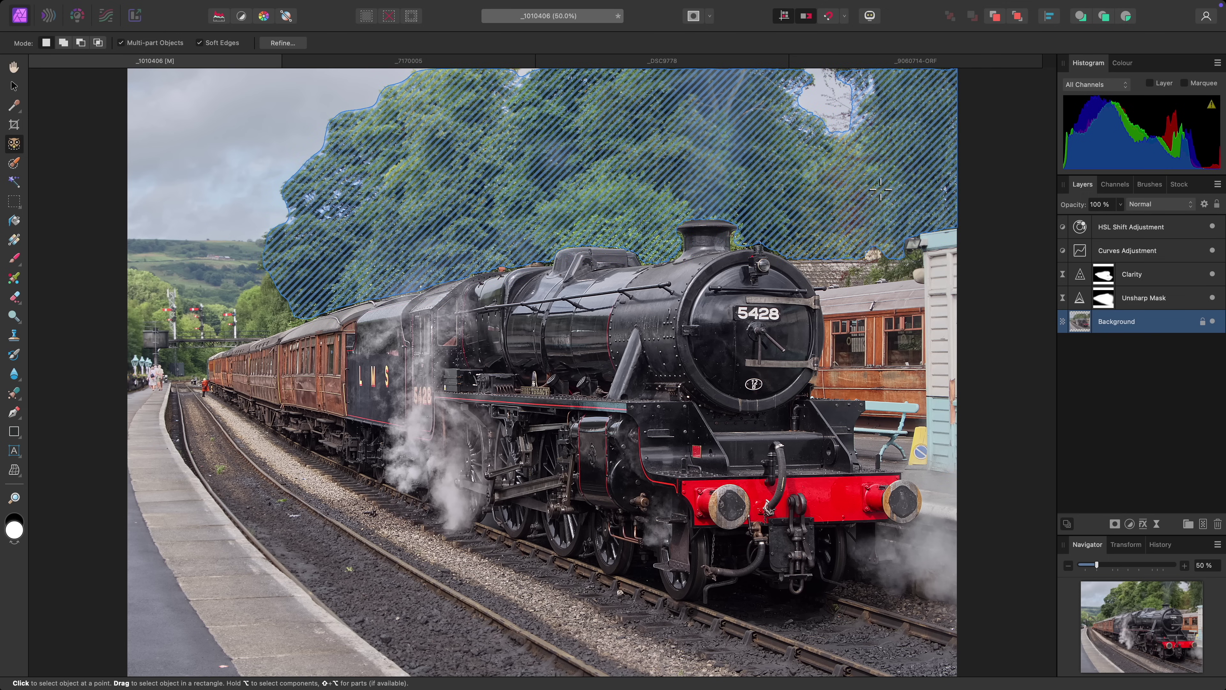
{"action": "left_click", "coordinate": [877, 305]}
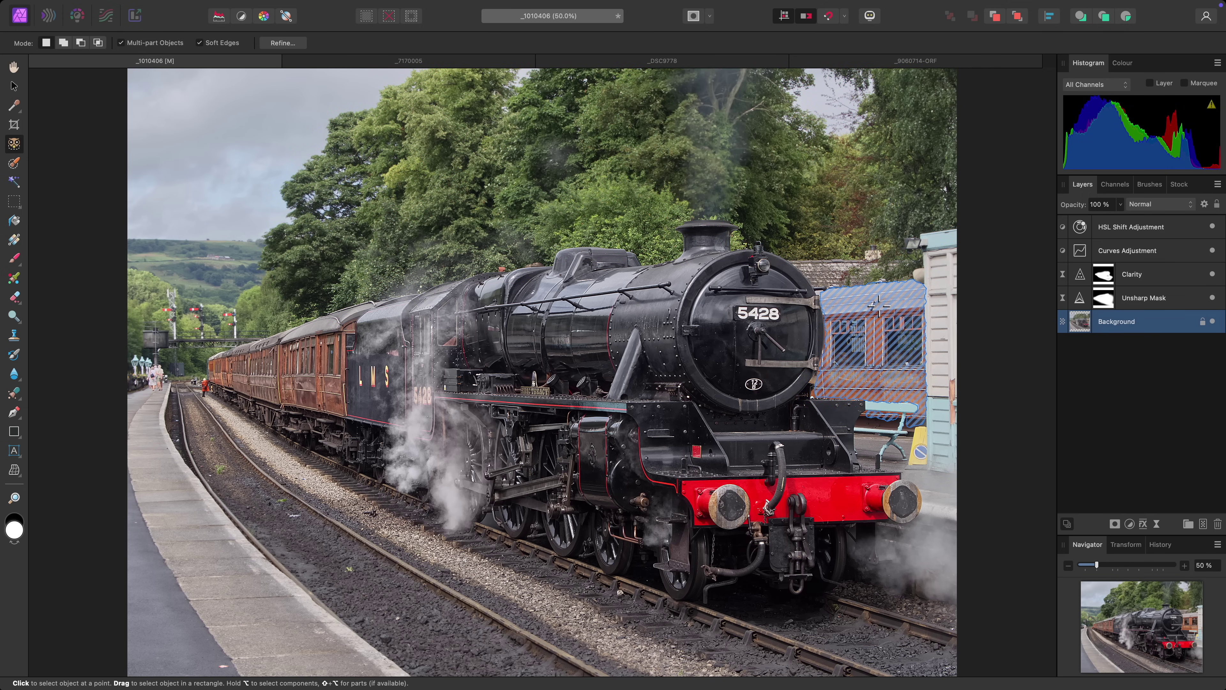
{"action": "left_click", "coordinate": [795, 310]}
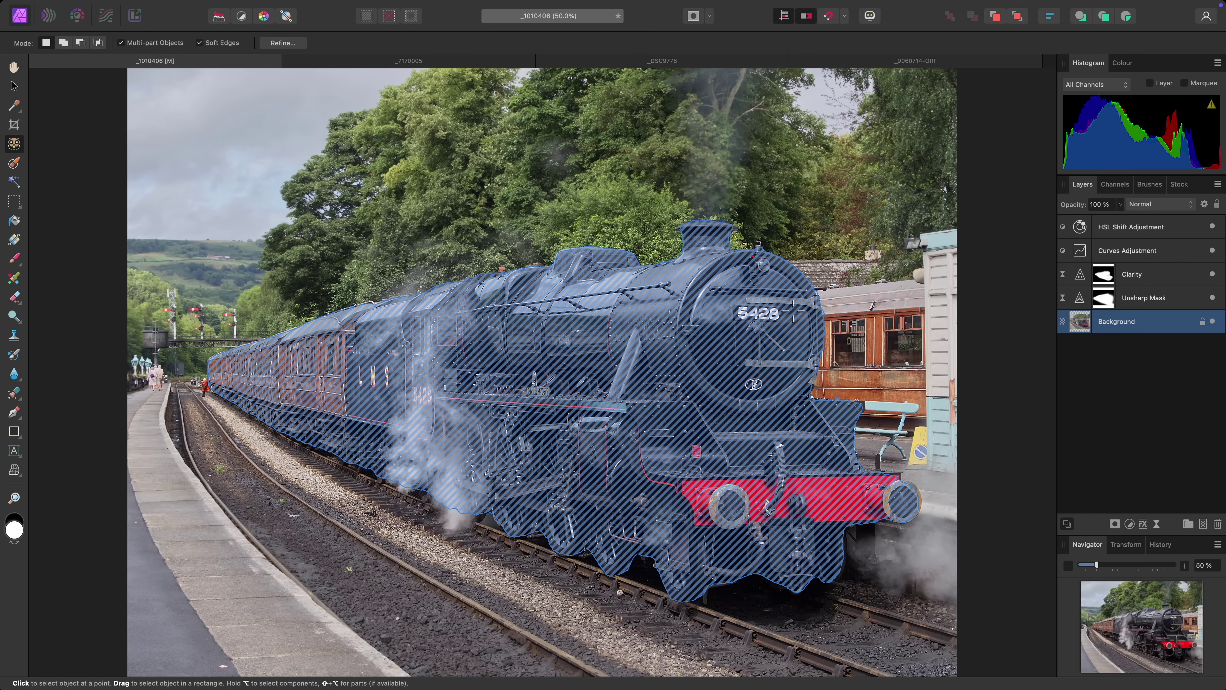
{"action": "left_click", "coordinate": [869, 413]}
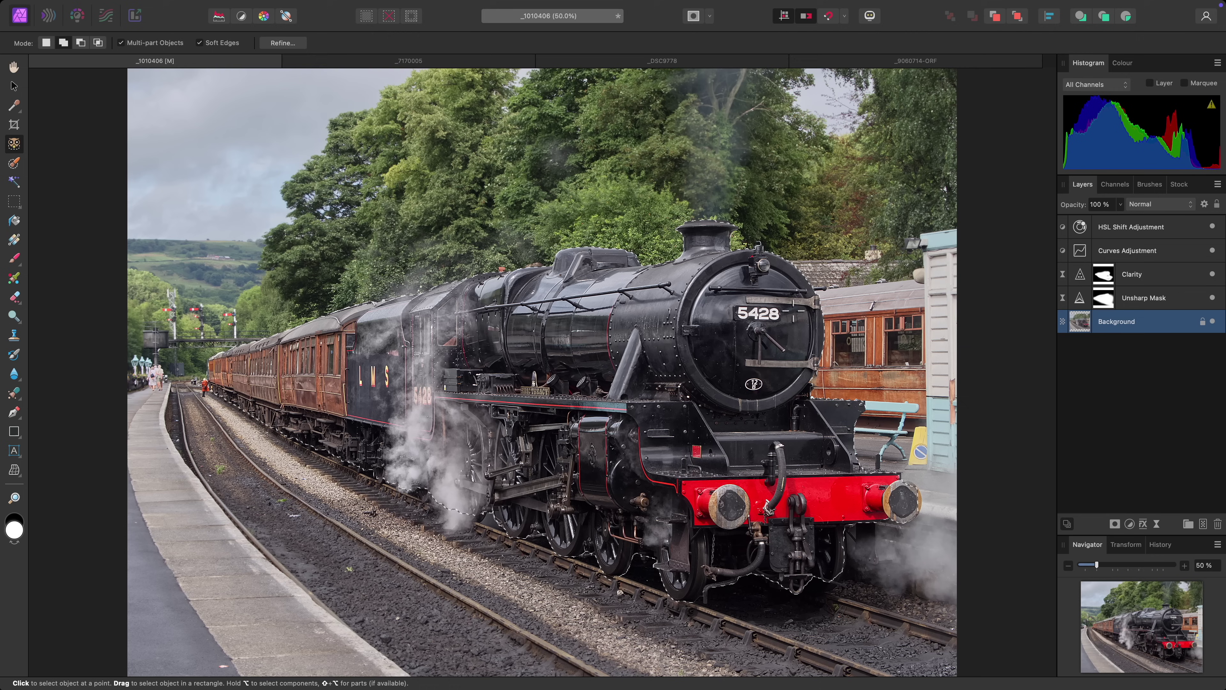
Invert the train selection so everything except the locomotive and coaches is selected.
{"action": "key", "text": "h"}
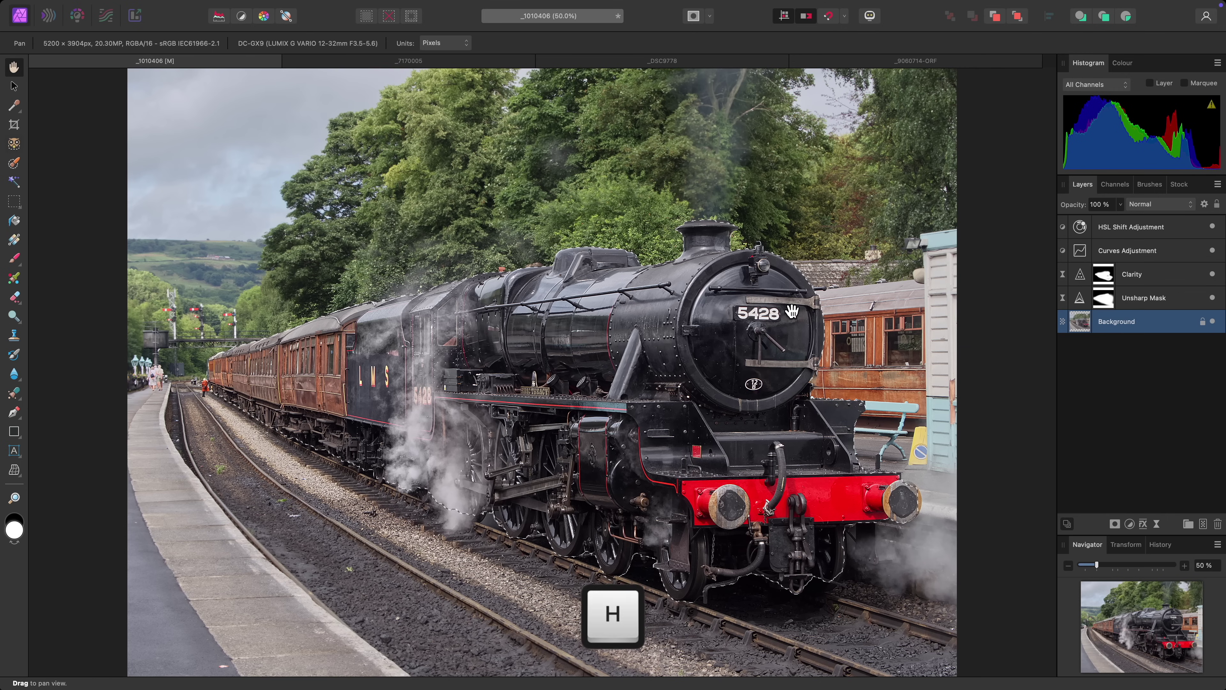
{"action": "mouse_move", "coordinate": [519, 7]}
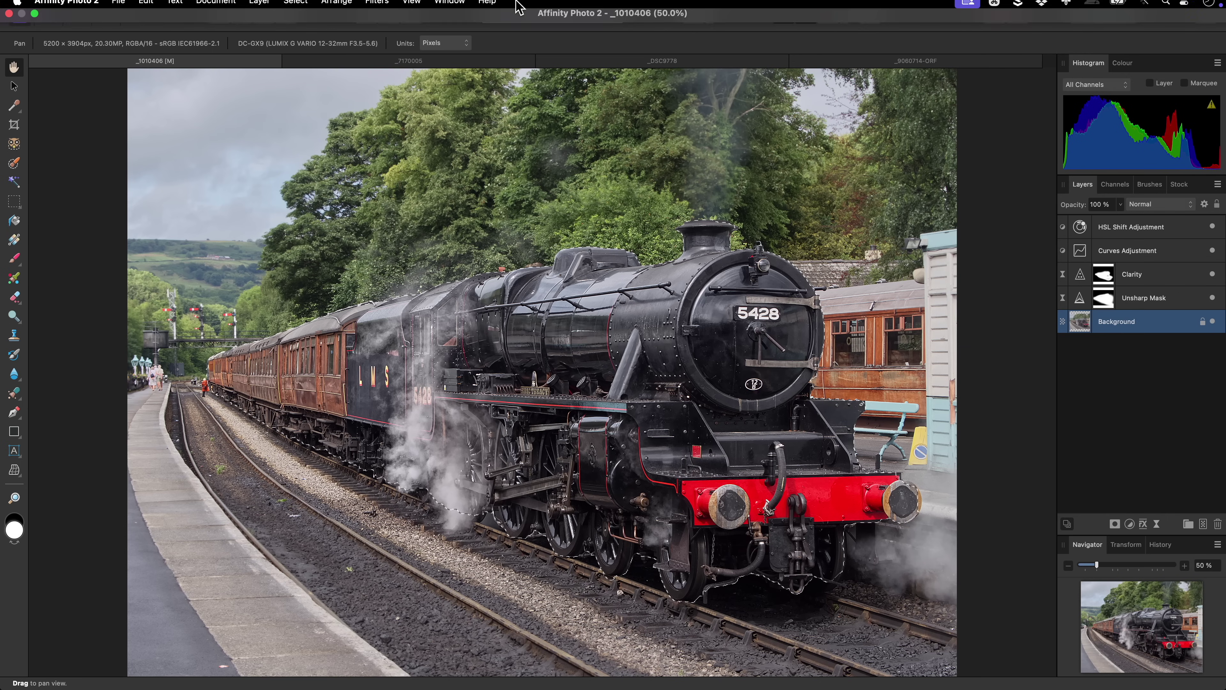
{"action": "left_click", "coordinate": [300, 7]}
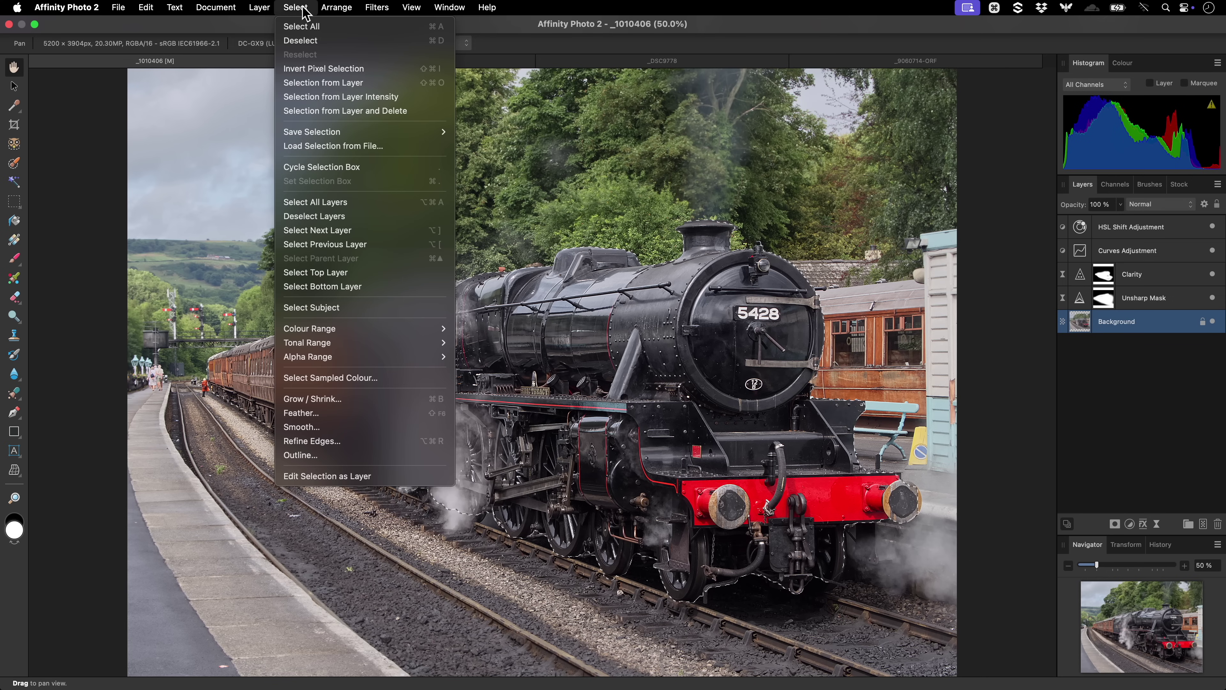
{"action": "left_click", "coordinate": [375, 71]}
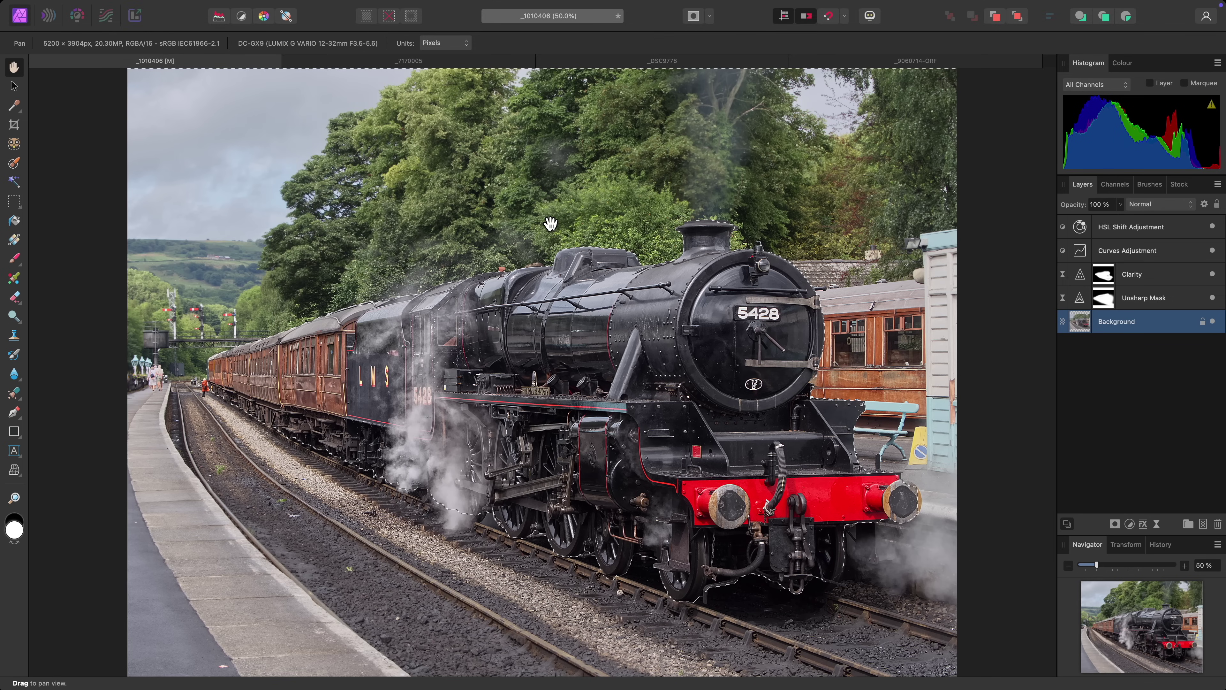
Add a masked Curves adjustment and pull its midpoint down to 0.513/0.377 to darken the background.
{"action": "key", "text": "super+m"}
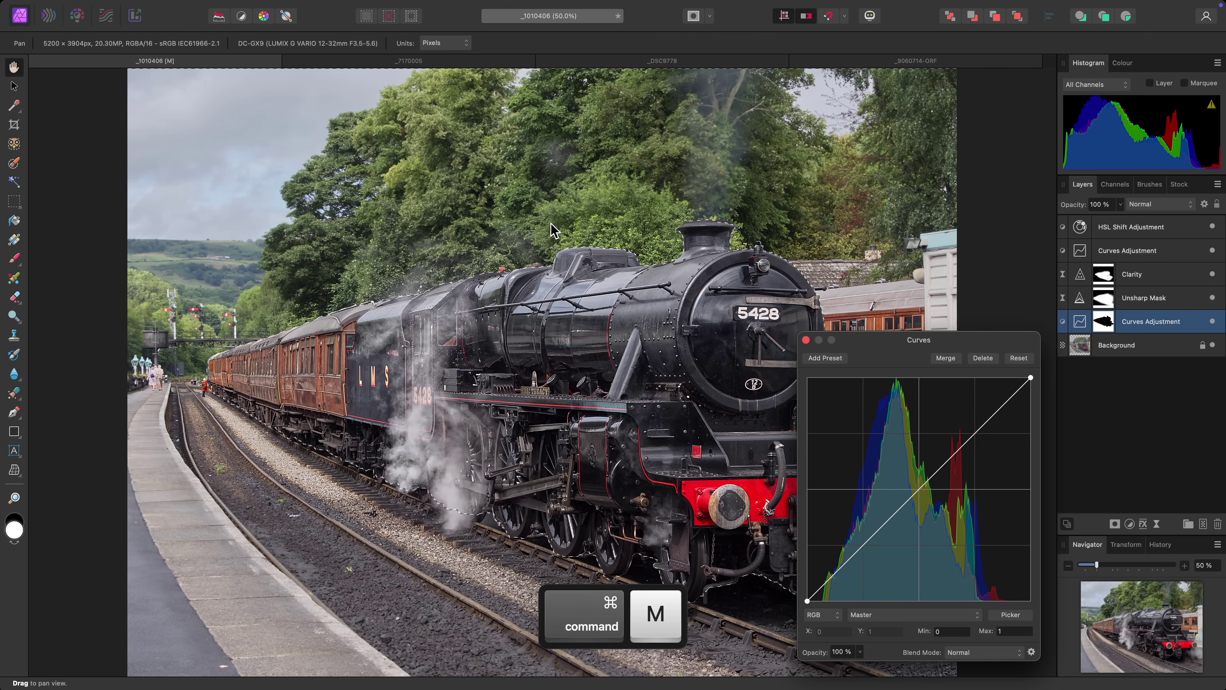
{"action": "key", "text": "super+d"}
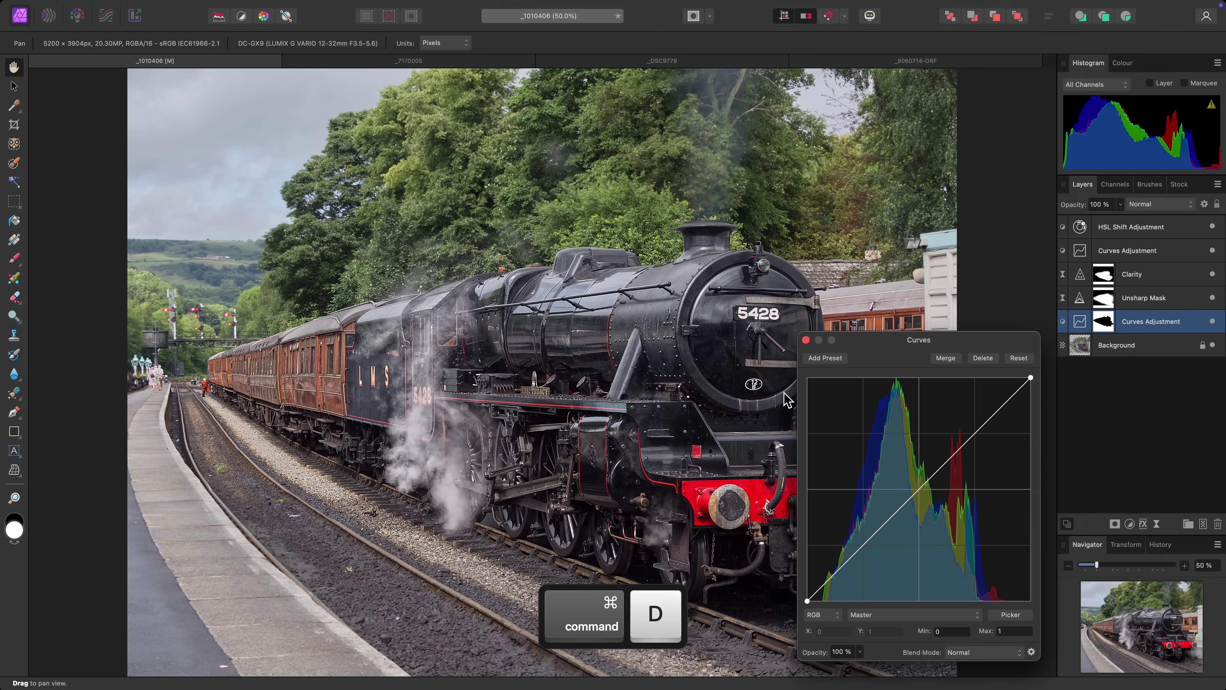
{"action": "left_click", "coordinate": [919, 488]}
{"action": "left_click_drag", "start_coordinate": [919, 488], "coordinate": [923, 518]}
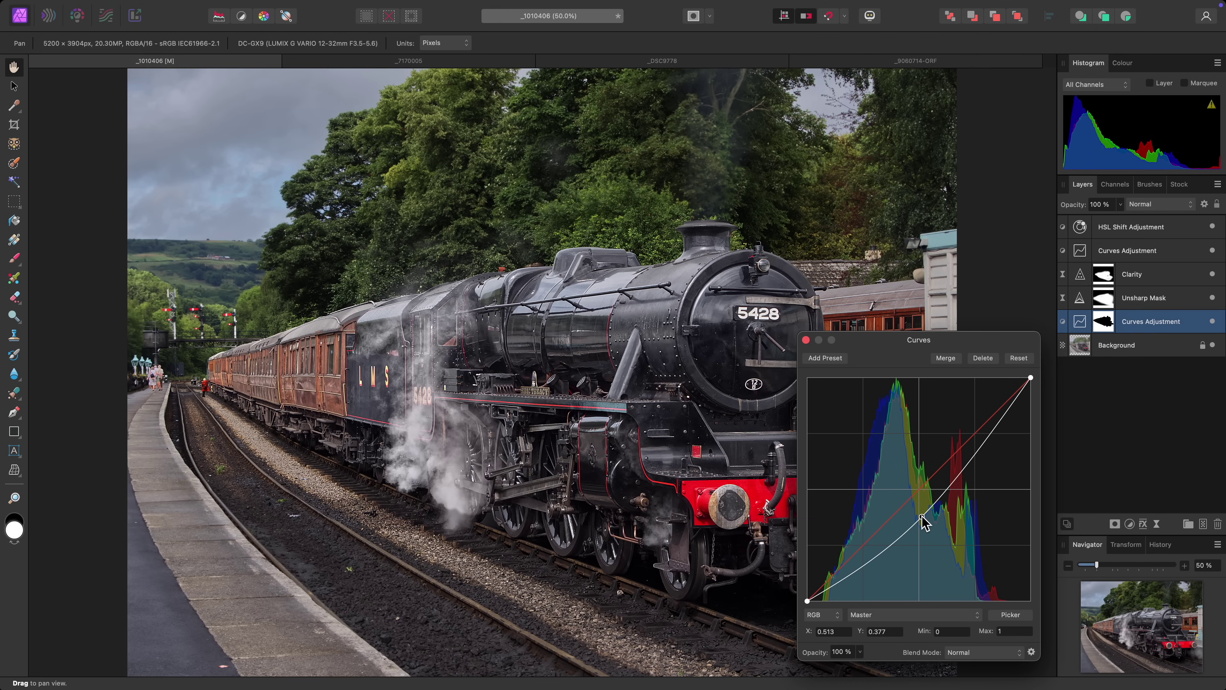
In the _7170005 waterfall photo, select the falling water and the stream below as one object.
{"action": "left_click", "coordinate": [490, 60]}
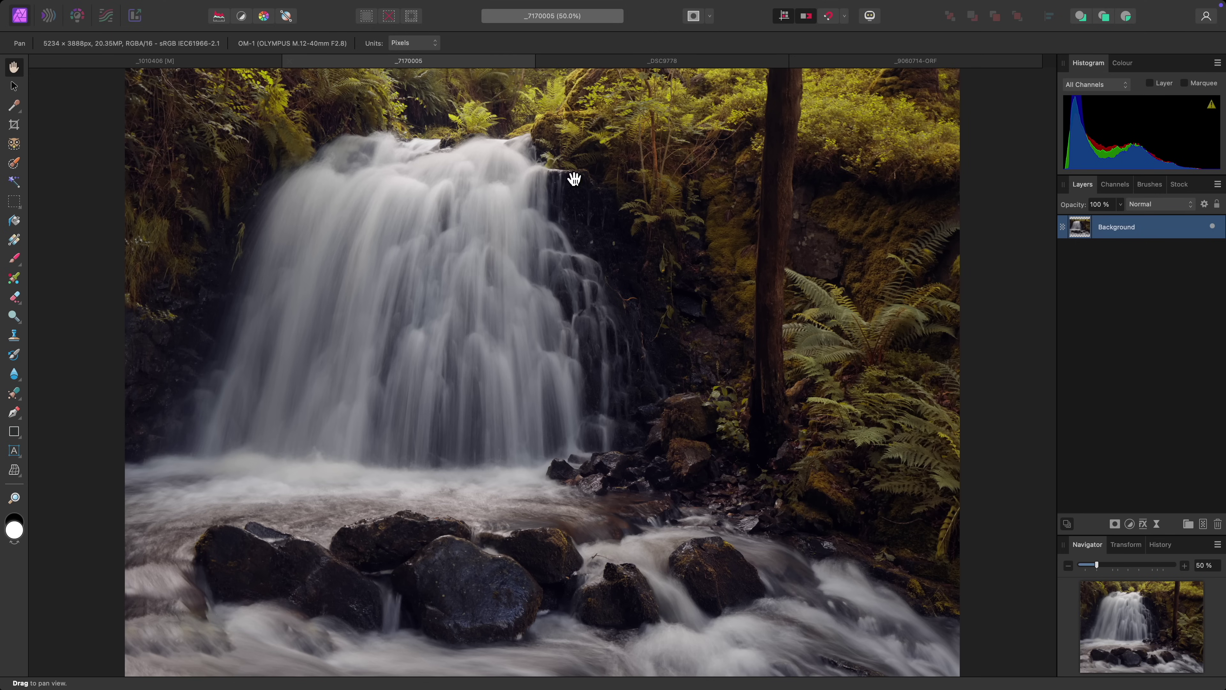
{"action": "left_click", "coordinate": [14, 143]}
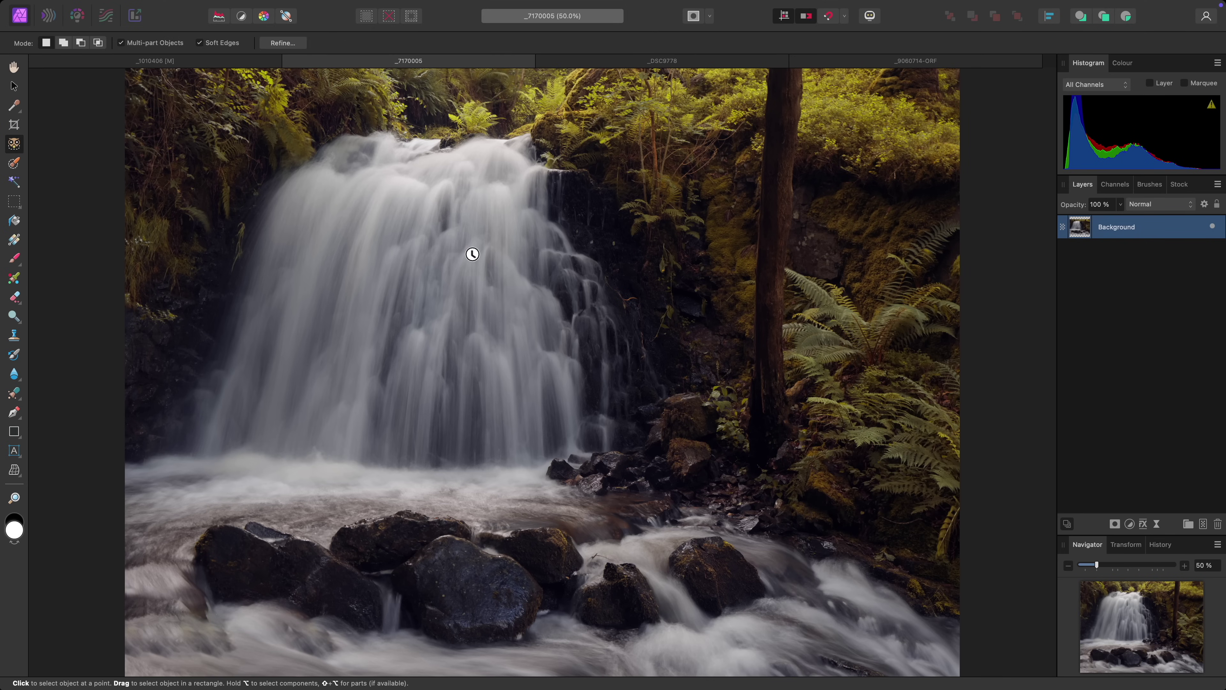
{"action": "left_click", "coordinate": [474, 254]}
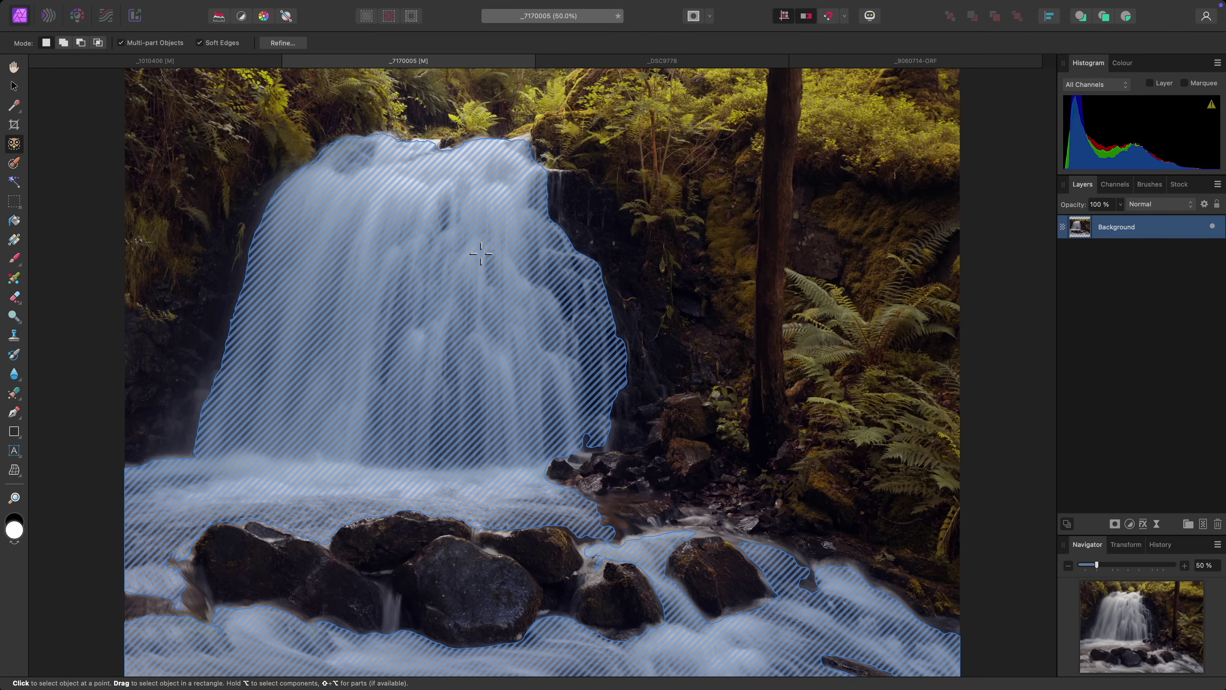
{"action": "key", "text": "alt"}
{"action": "key", "text": "h"}
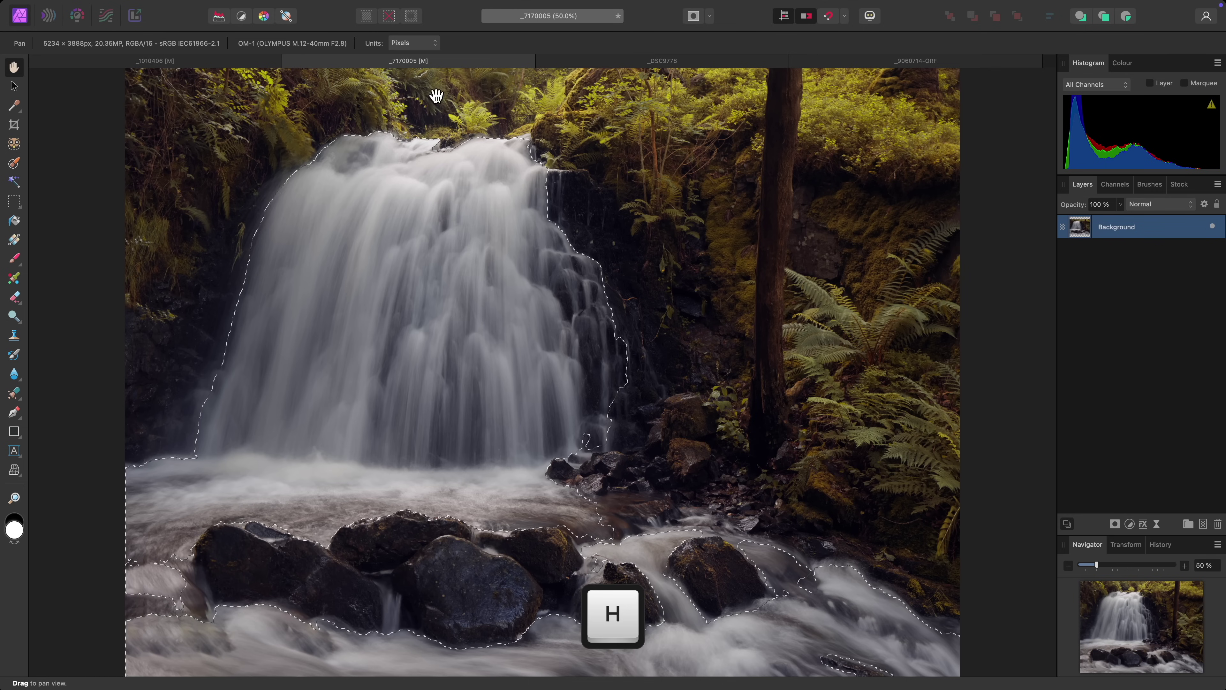
Add a Live Clarity filter layer limited to the selected water, then deselect.
{"action": "mouse_move", "coordinate": [397, 8]}
{"action": "left_click", "coordinate": [269, 9]}
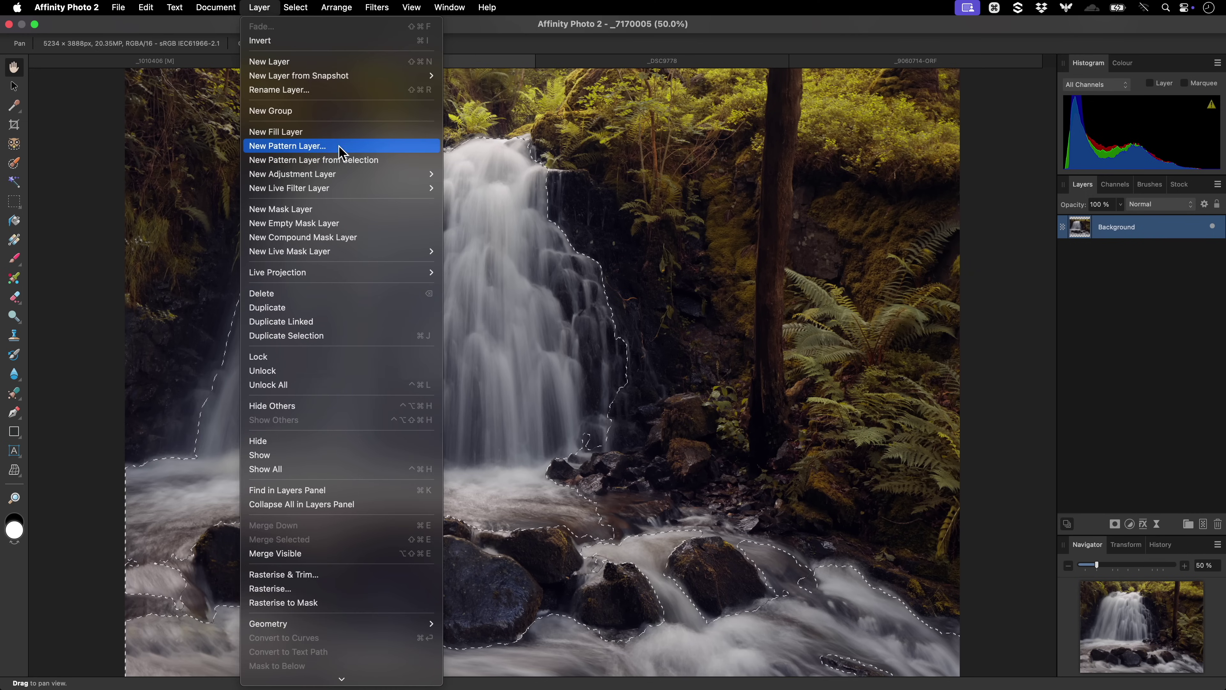
{"action": "mouse_move", "coordinate": [364, 187]}
{"action": "mouse_move", "coordinate": [502, 202]}
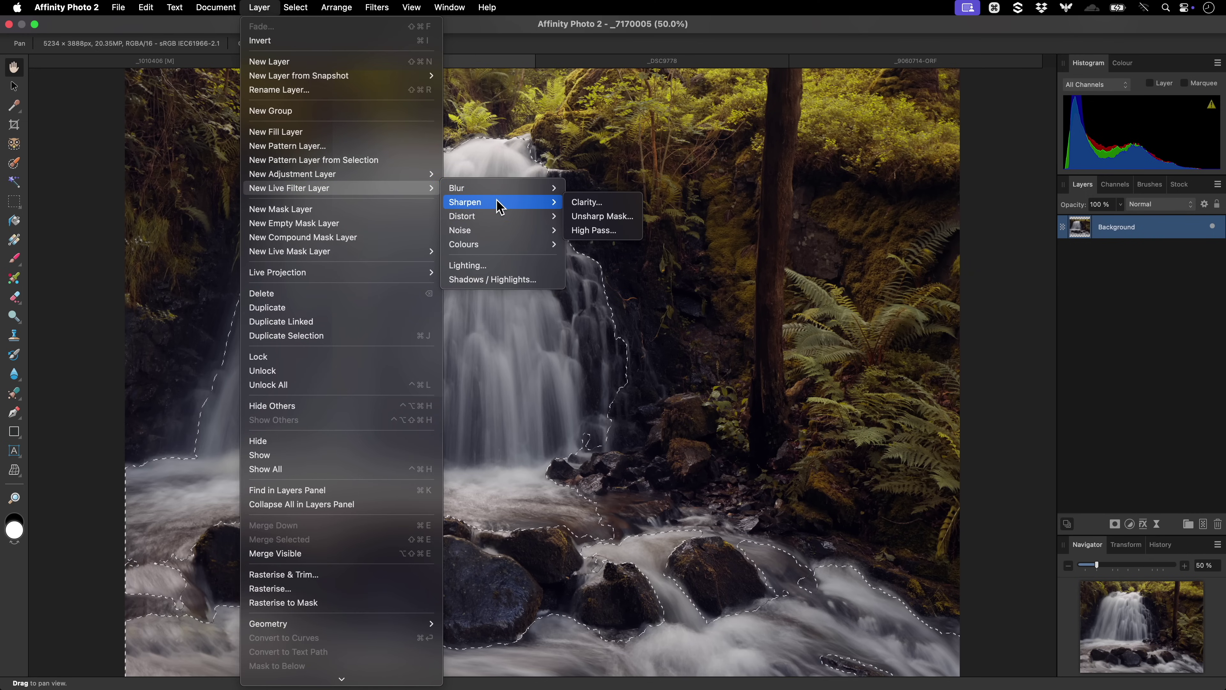
{"action": "left_click", "coordinate": [637, 206]}
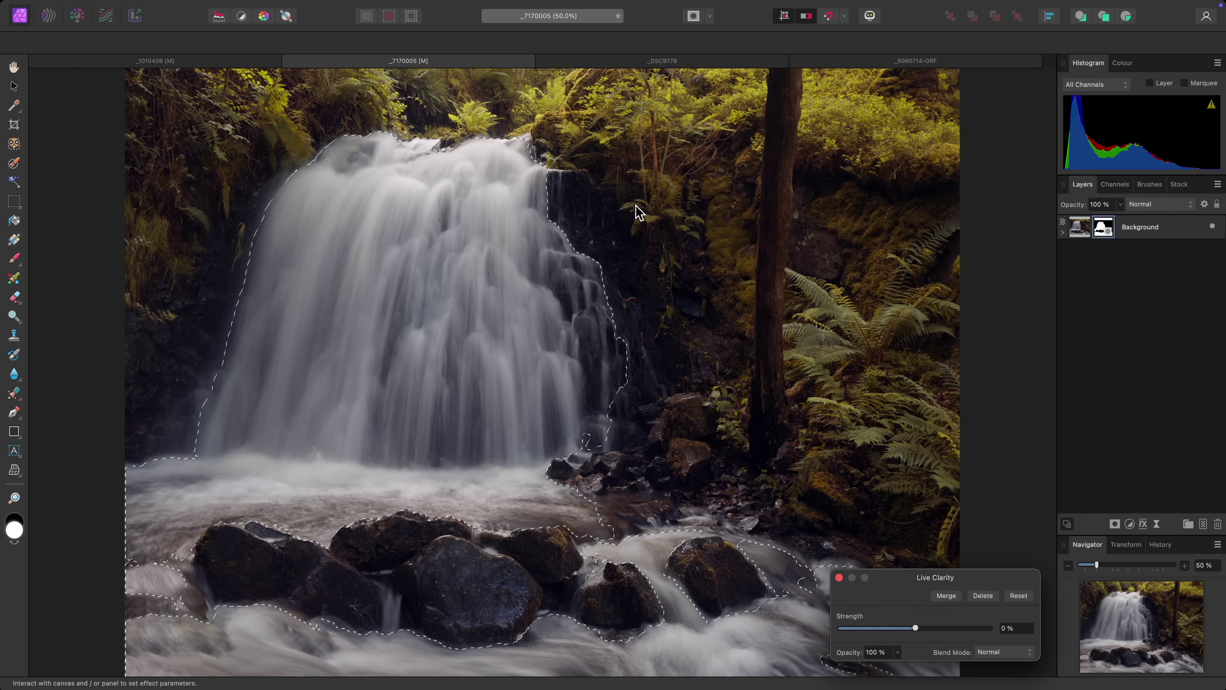
{"action": "key", "text": "super+d"}
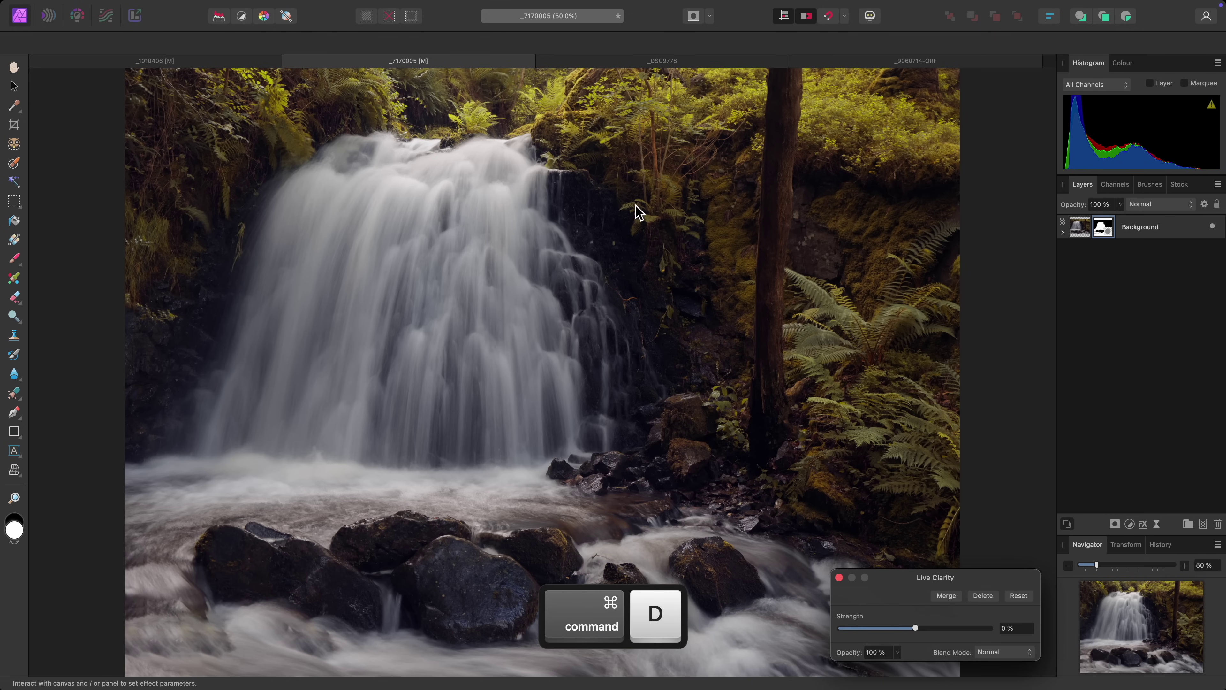
Set the Clarity strength to 100% and bring up the _DSC9778 portrait photo.
{"action": "scroll", "coordinate": [408, 292], "scroll_direction": "up", "scroll_amount": 3}
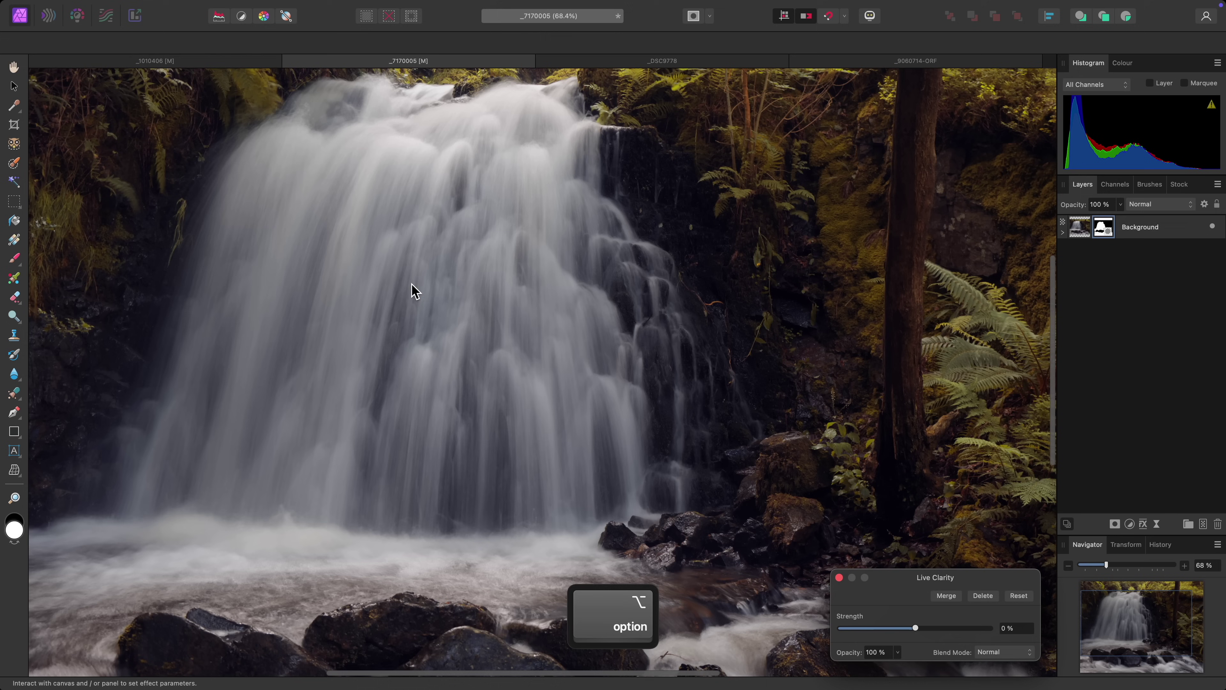
{"action": "left_click_drag", "start_coordinate": [916, 628], "coordinate": [984, 636]}
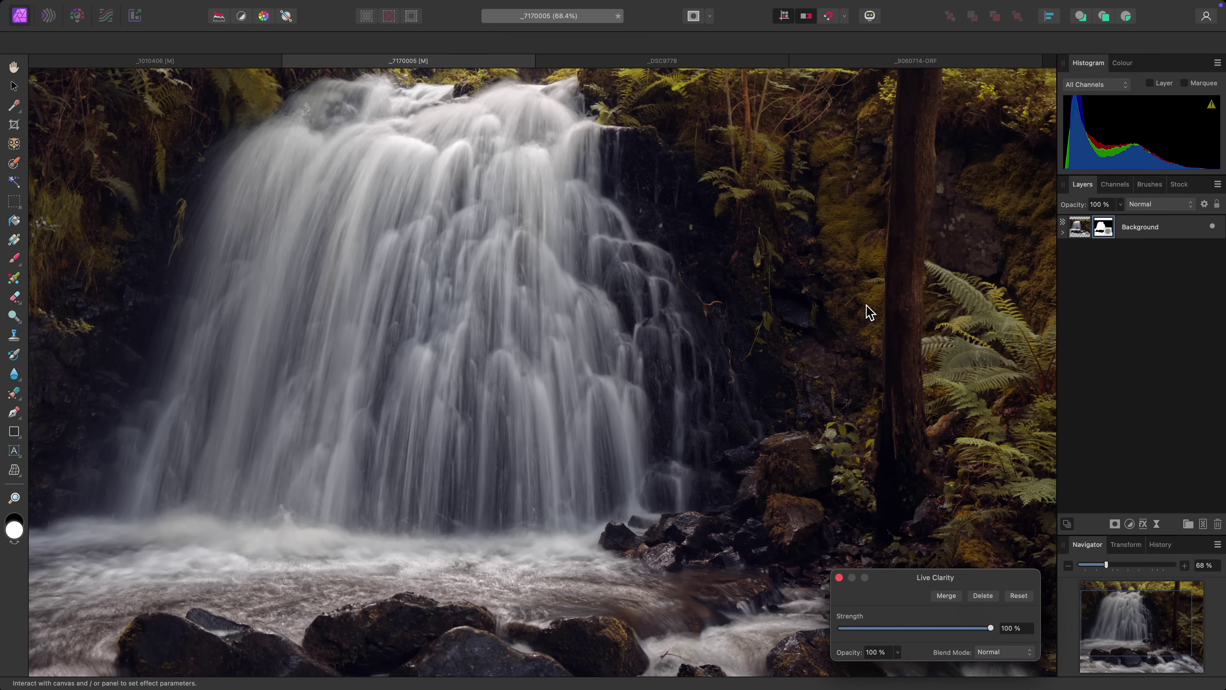
{"action": "left_click", "coordinate": [747, 62]}
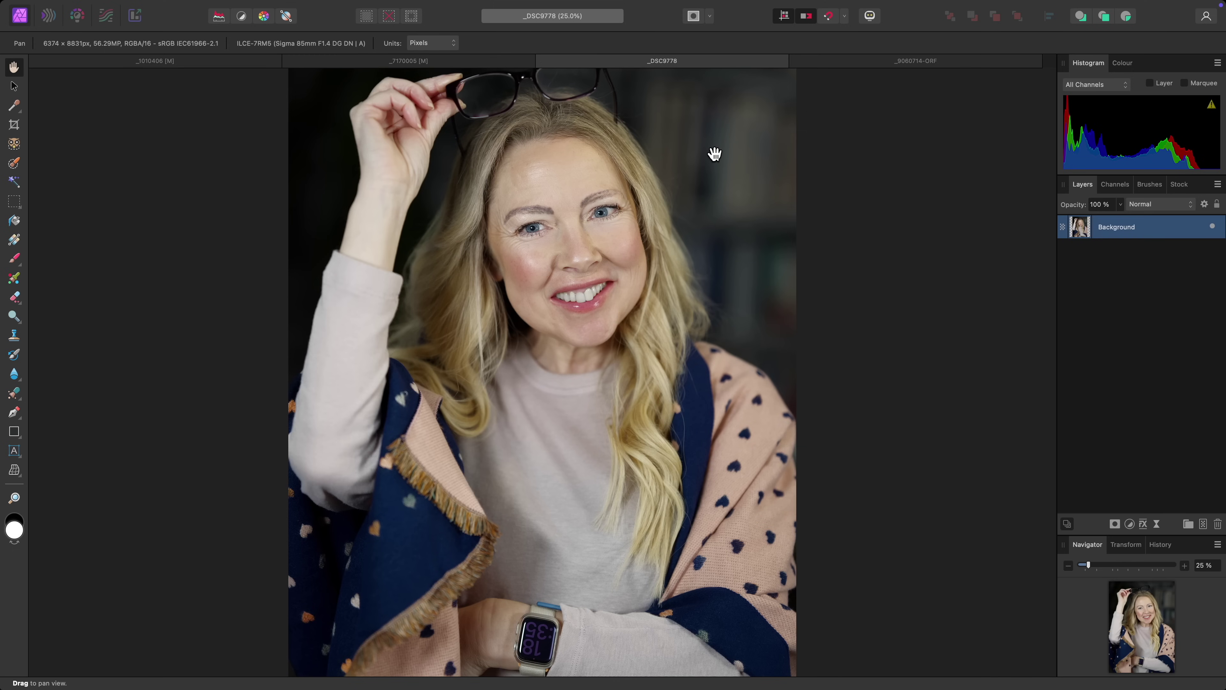
{"action": "left_click", "coordinate": [14, 144]}
{"action": "left_click", "coordinate": [552, 199]}
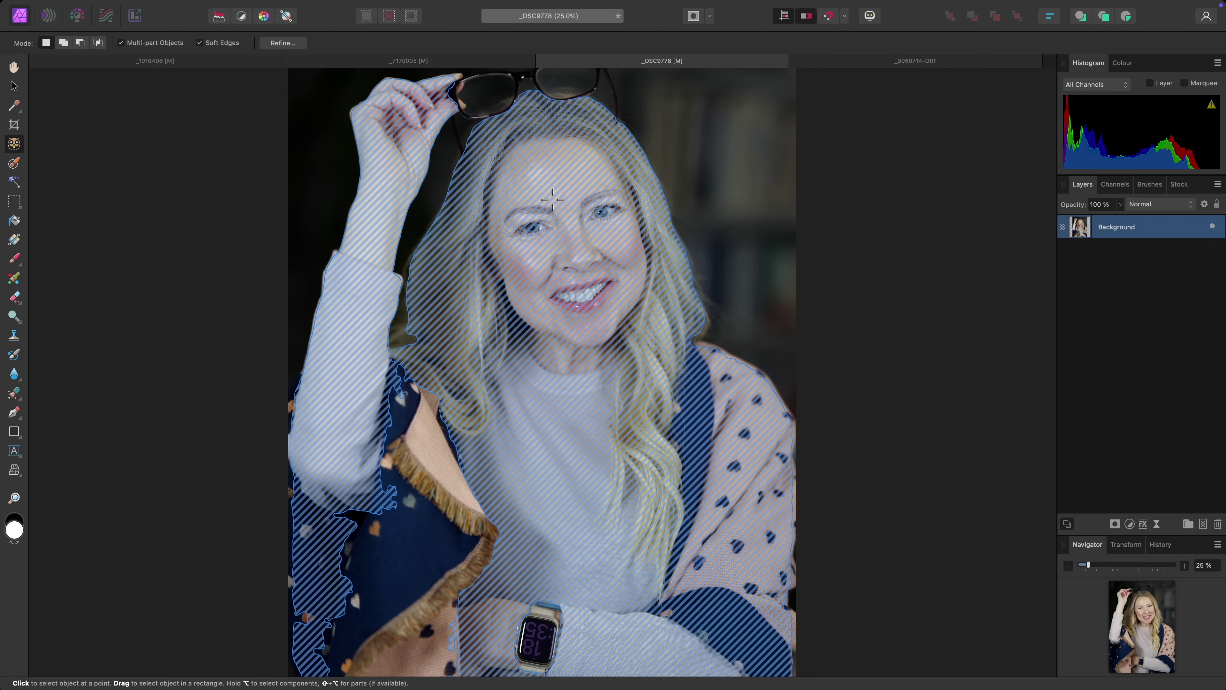
{"action": "key", "text": "alt"}
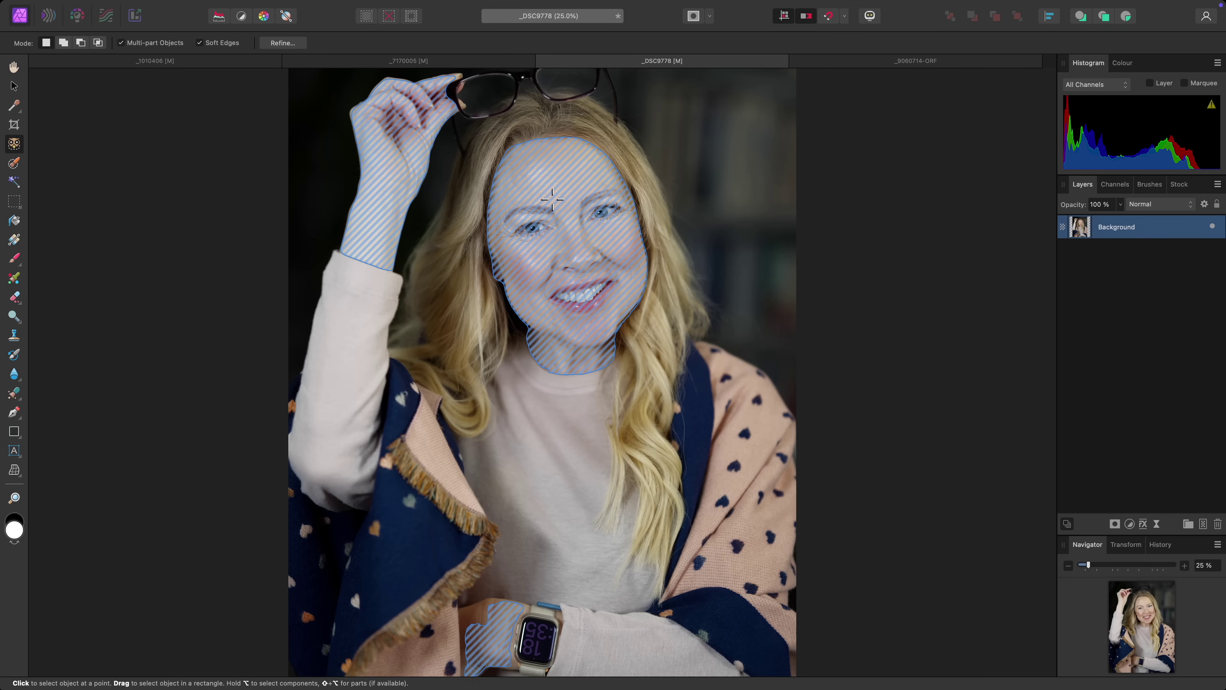
{"action": "key", "text": "shift+alt"}
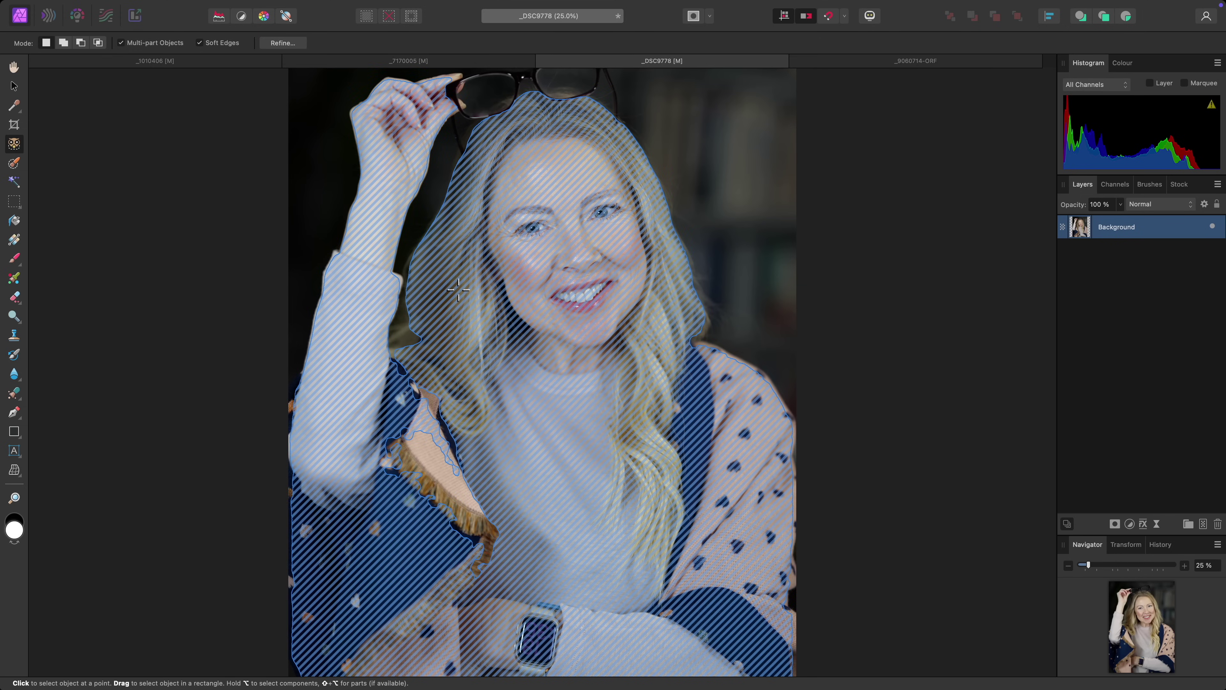
{"action": "key", "text": "alt"}
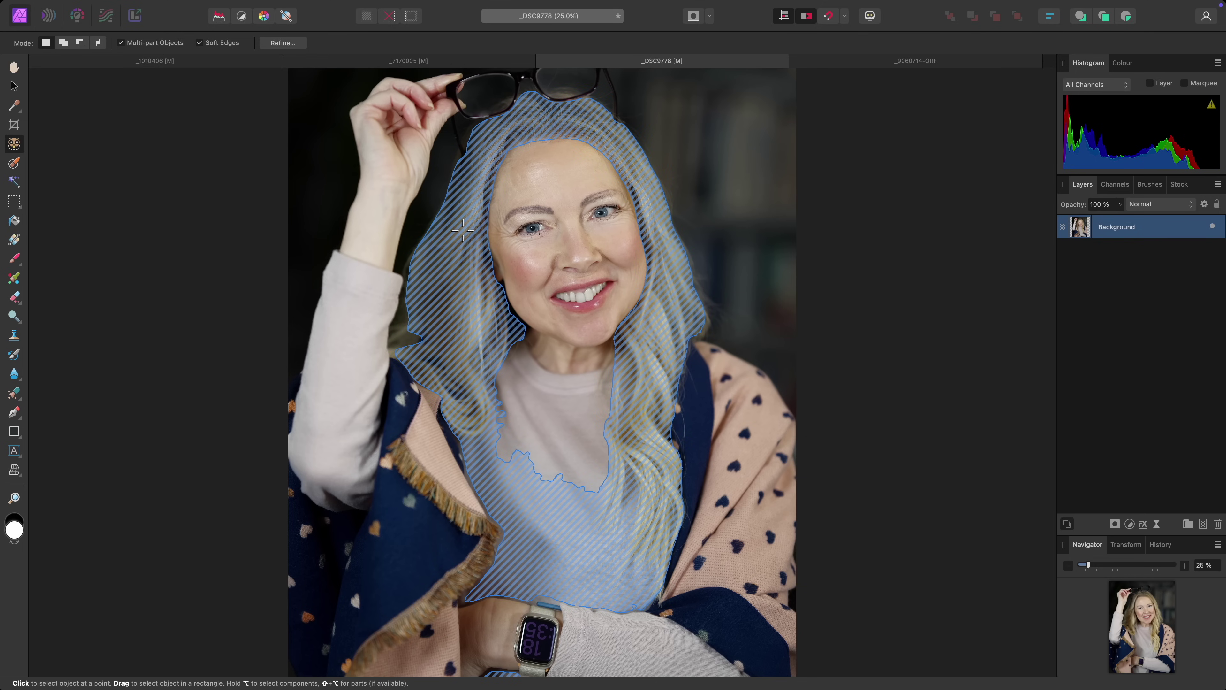
{"action": "key", "text": "shift+alt"}
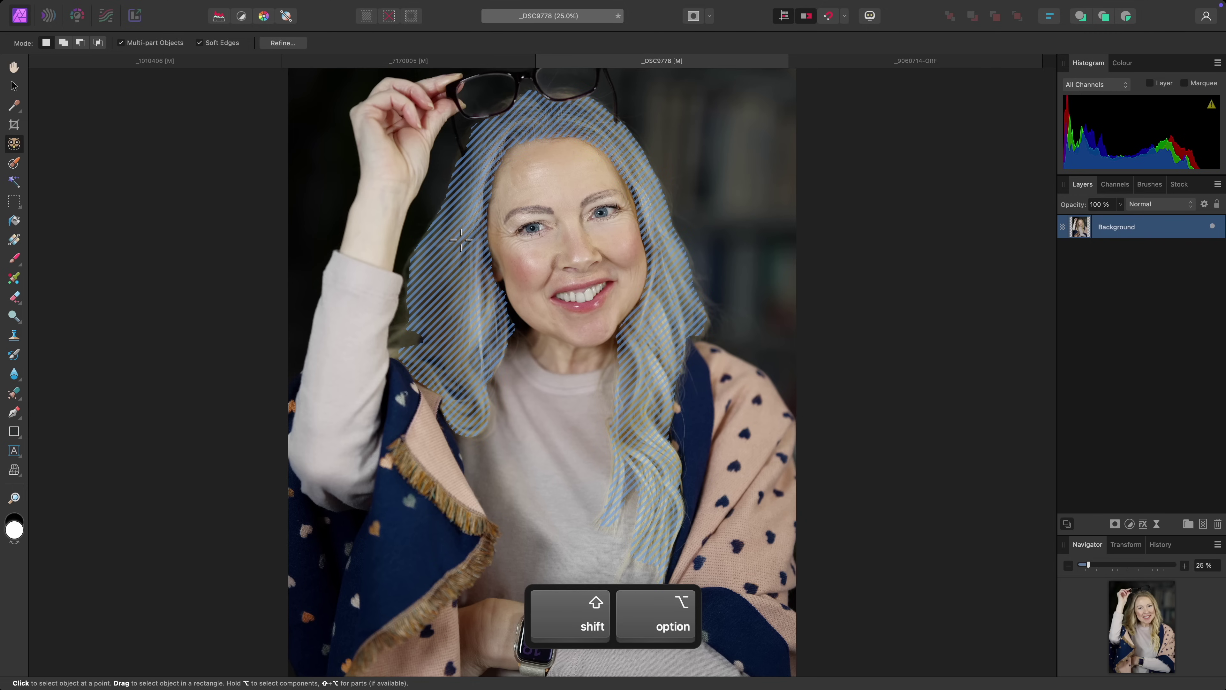
{"action": "key", "text": "h"}
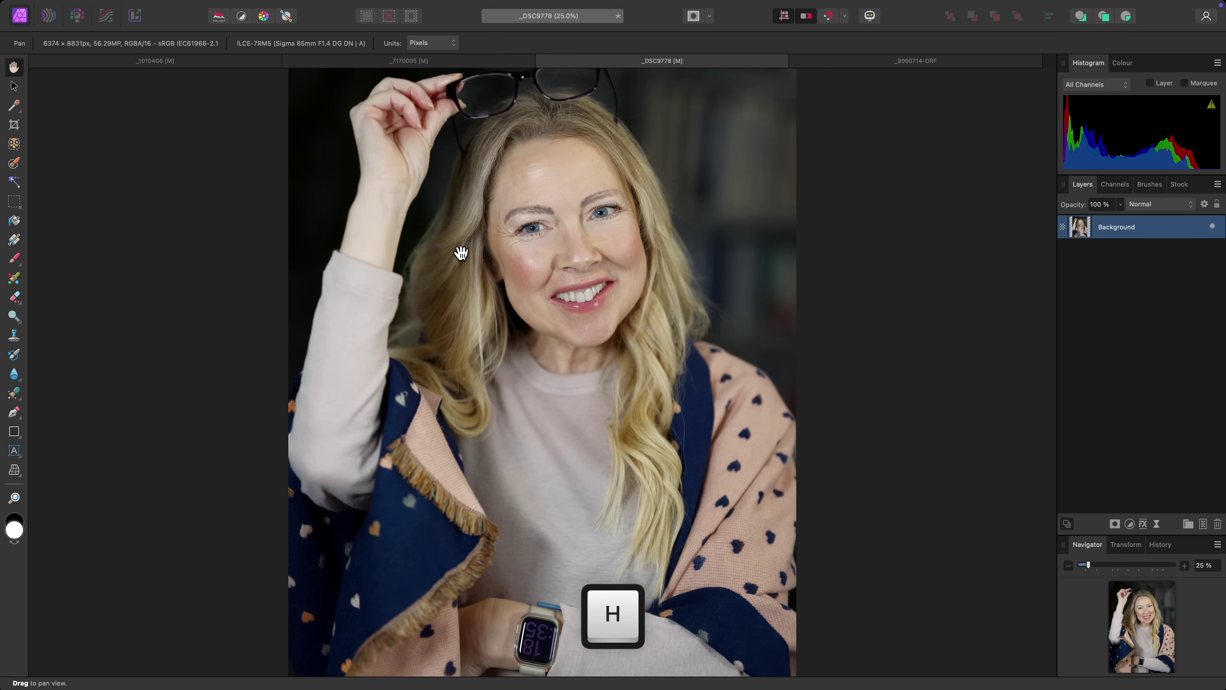
In the _9060714-ORF photo, select the whole dragonfly by boxing it with Object Selection.
{"action": "left_click", "coordinate": [883, 64]}
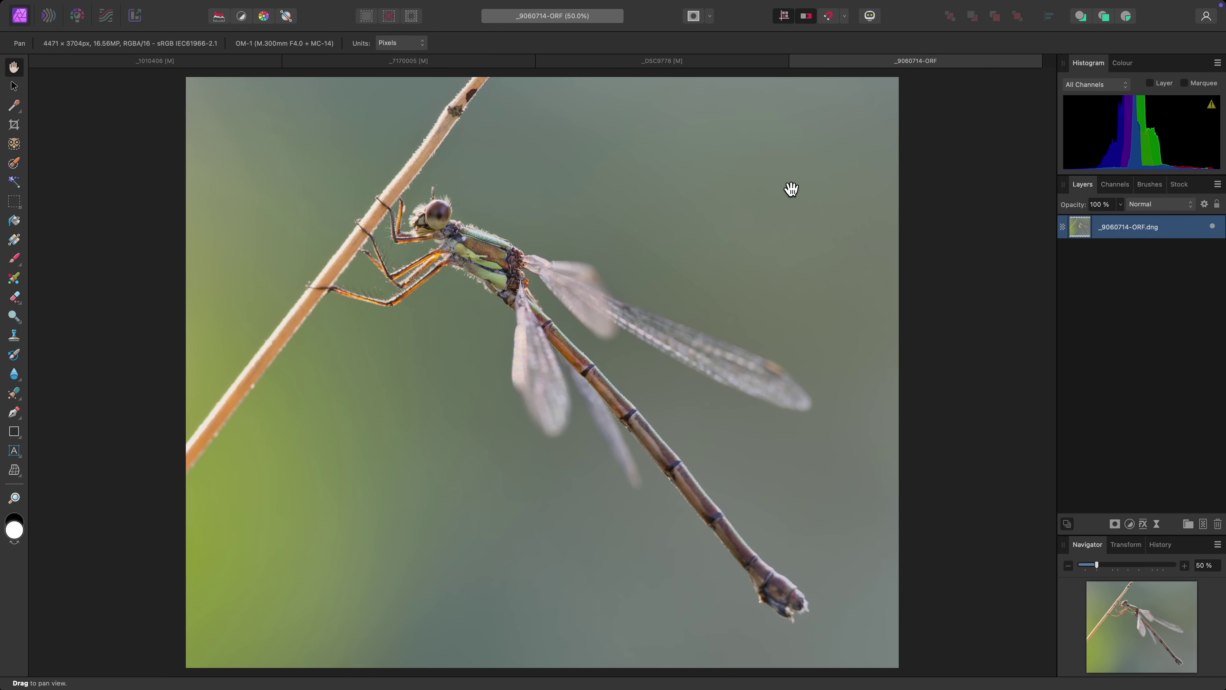
{"action": "left_click", "coordinate": [11, 145]}
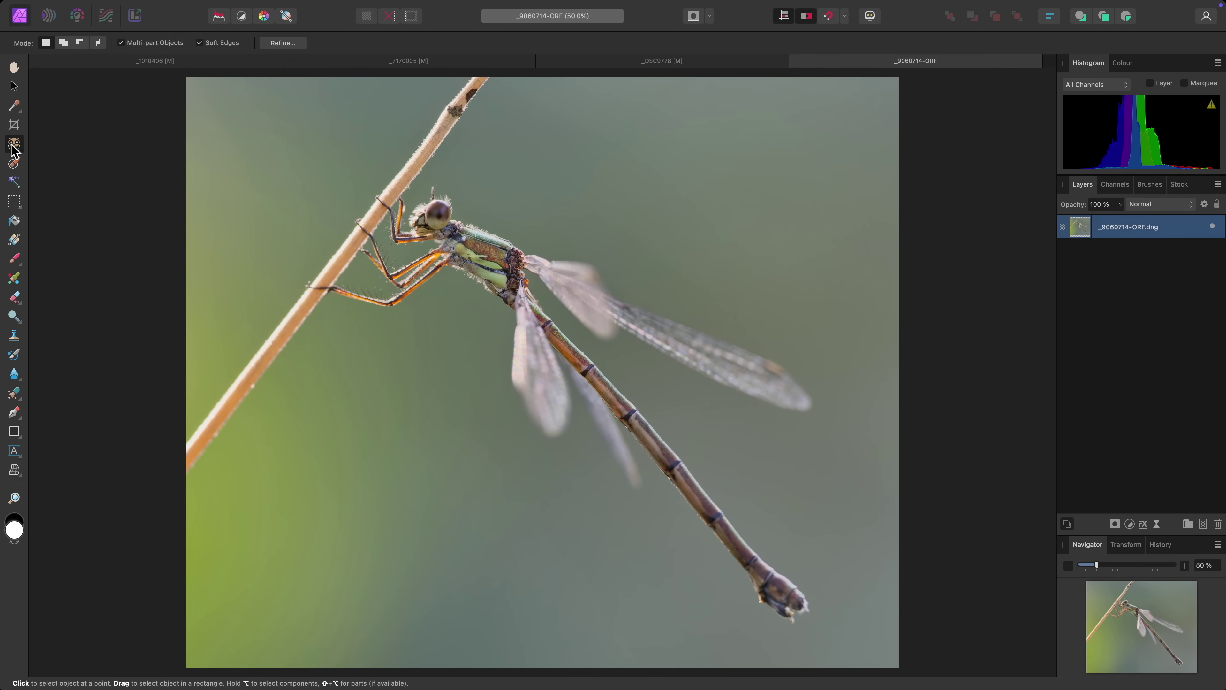
{"action": "left_click", "coordinate": [527, 253]}
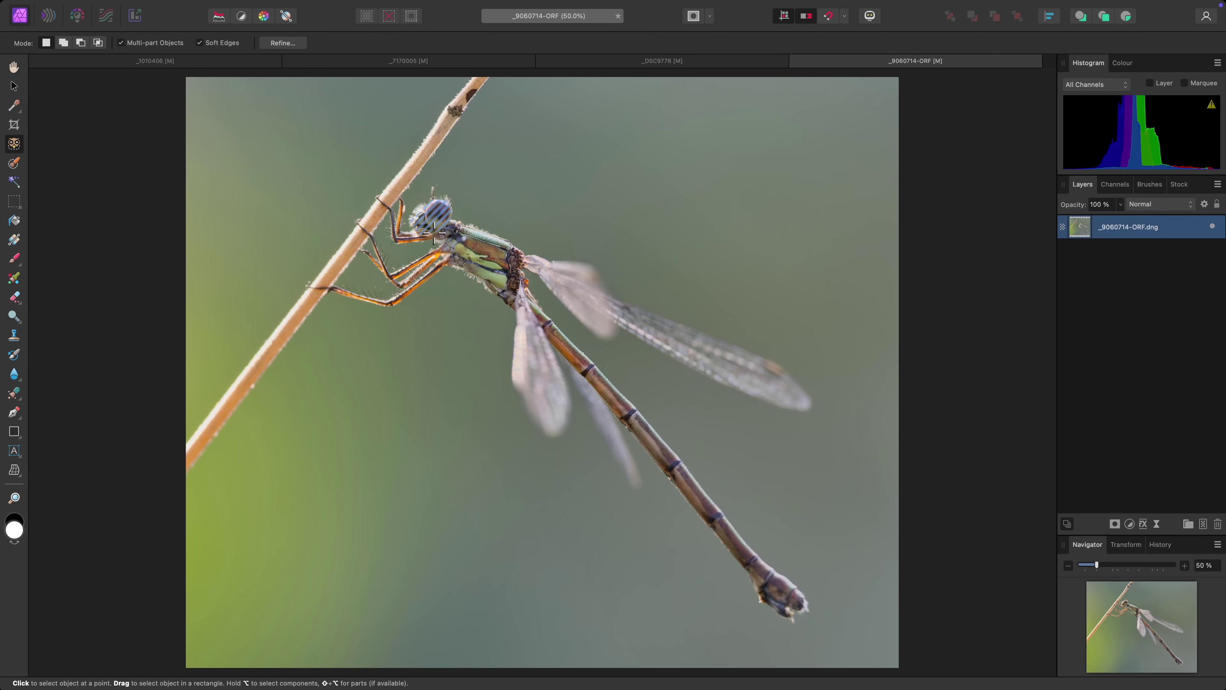
{"action": "left_click", "coordinate": [435, 260]}
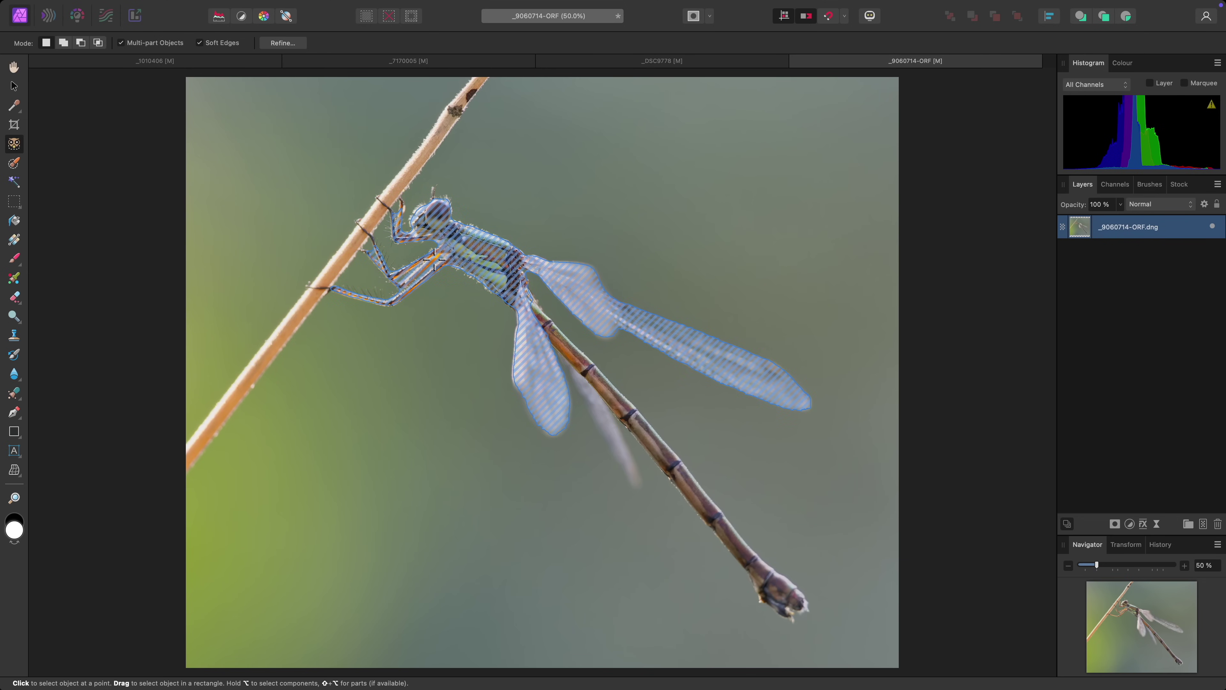
{"action": "left_click_drag", "start_coordinate": [273, 157], "coordinate": [841, 642]}
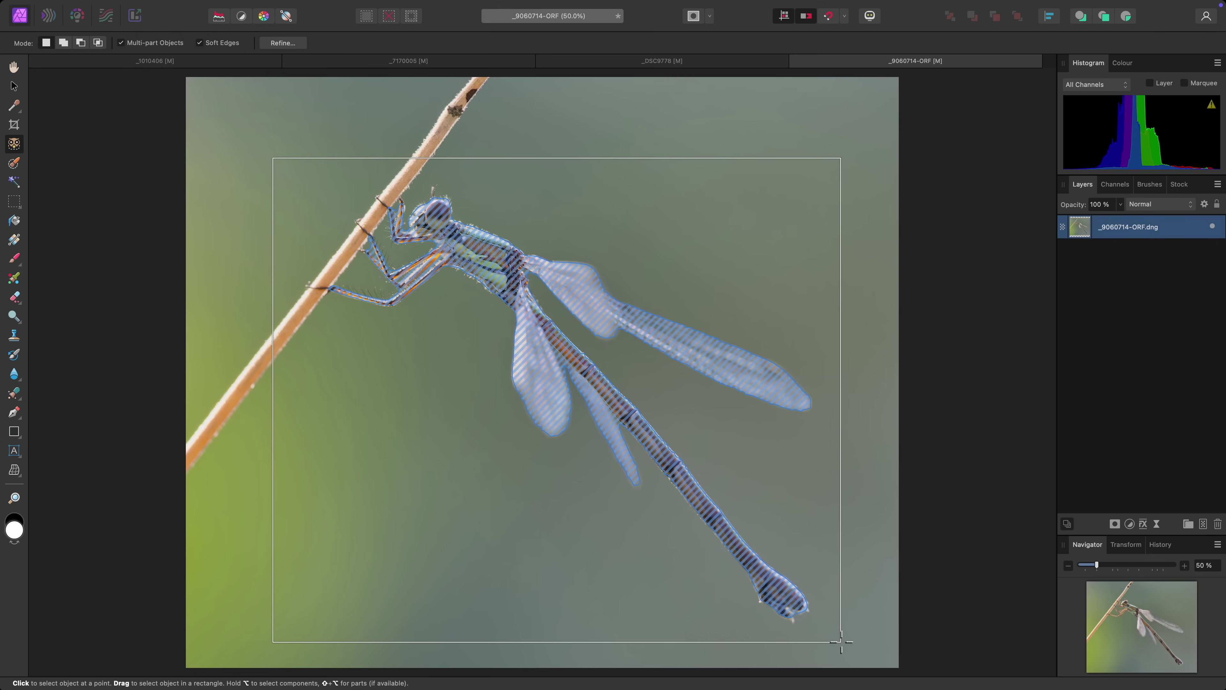
{"action": "left_click_drag", "start_coordinate": [842, 642], "coordinate": [841, 642]}
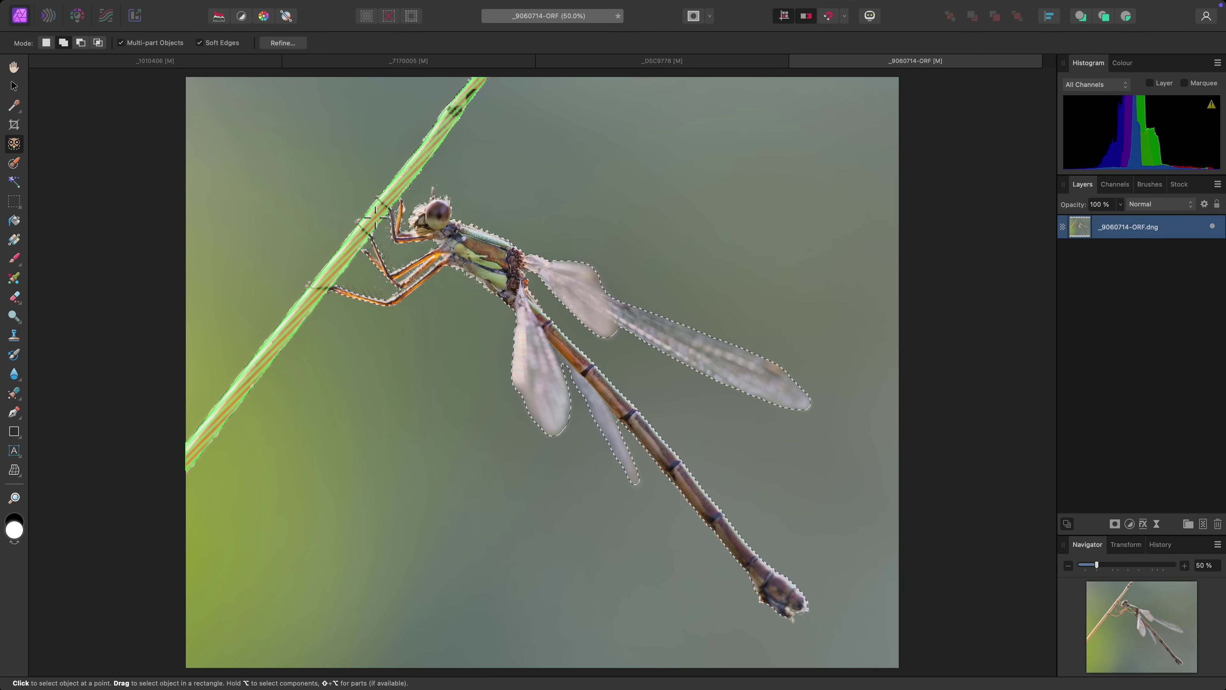
Add the stem to the dragonfly selection and open Refine Selection.
{"action": "left_click", "coordinate": [376, 217], "text": "shift"}
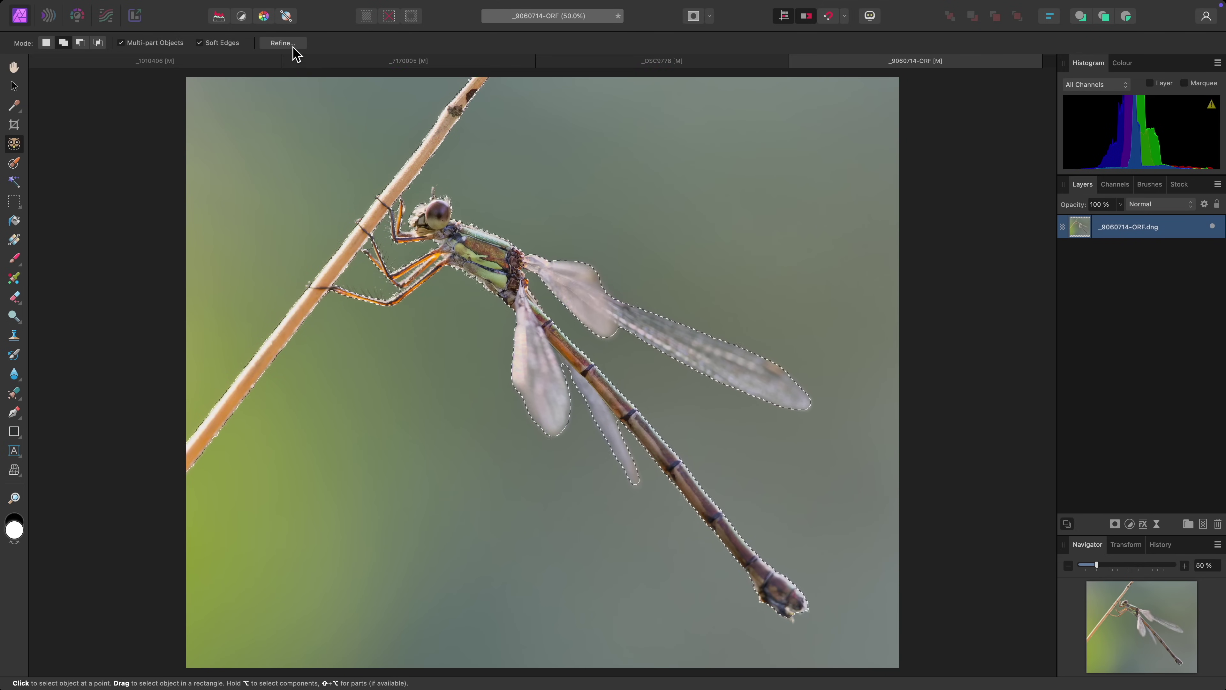
{"action": "left_click", "coordinate": [293, 47]}
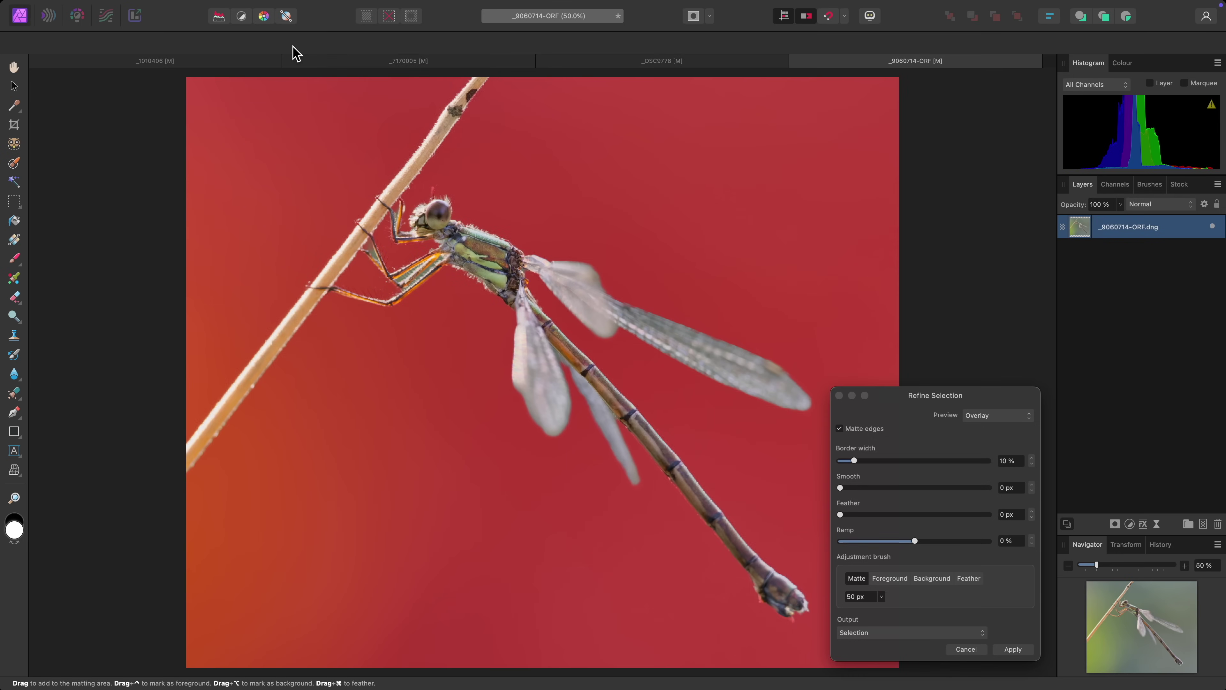
{"action": "scroll", "coordinate": [417, 218], "scroll_direction": "up", "scroll_amount": 5}
Matte in the dragonfly's front leg and wing edges with an enlarged brush.
{"action": "key", "text": "bracketright"}
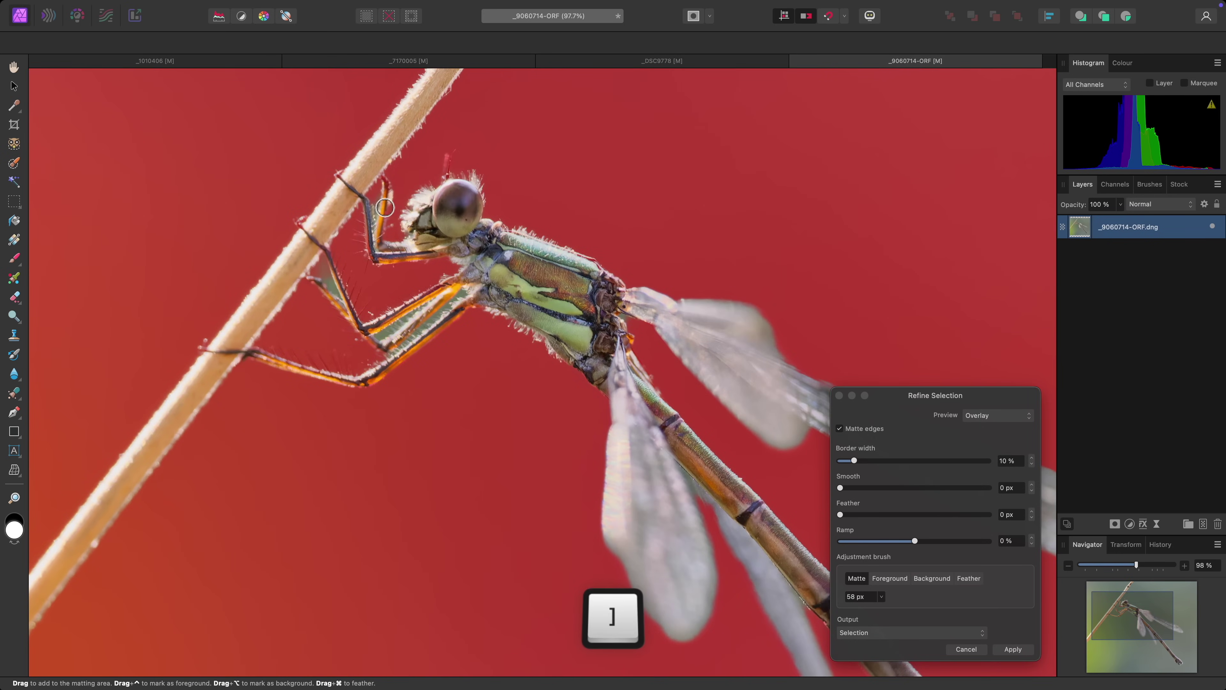
{"action": "mouse_move", "coordinate": [372, 250]}
{"action": "left_mouse_down"}
{"action": "mouse_move", "coordinate": [334, 267]}
{"action": "mouse_move", "coordinate": [364, 331]}
{"action": "left_mouse_up"}
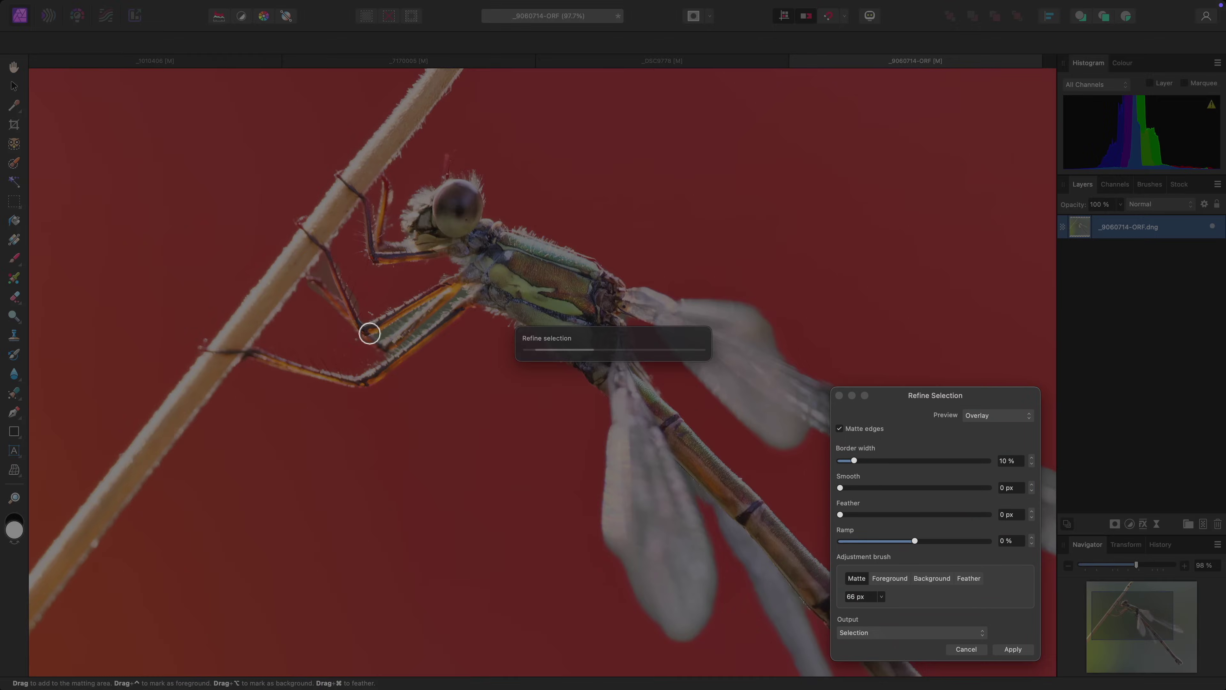
{"action": "scroll", "coordinate": [520, 342], "scroll_direction": "right", "scroll_amount": 8}
{"action": "scroll", "coordinate": [520, 343], "scroll_direction": "down", "scroll_amount": 4}
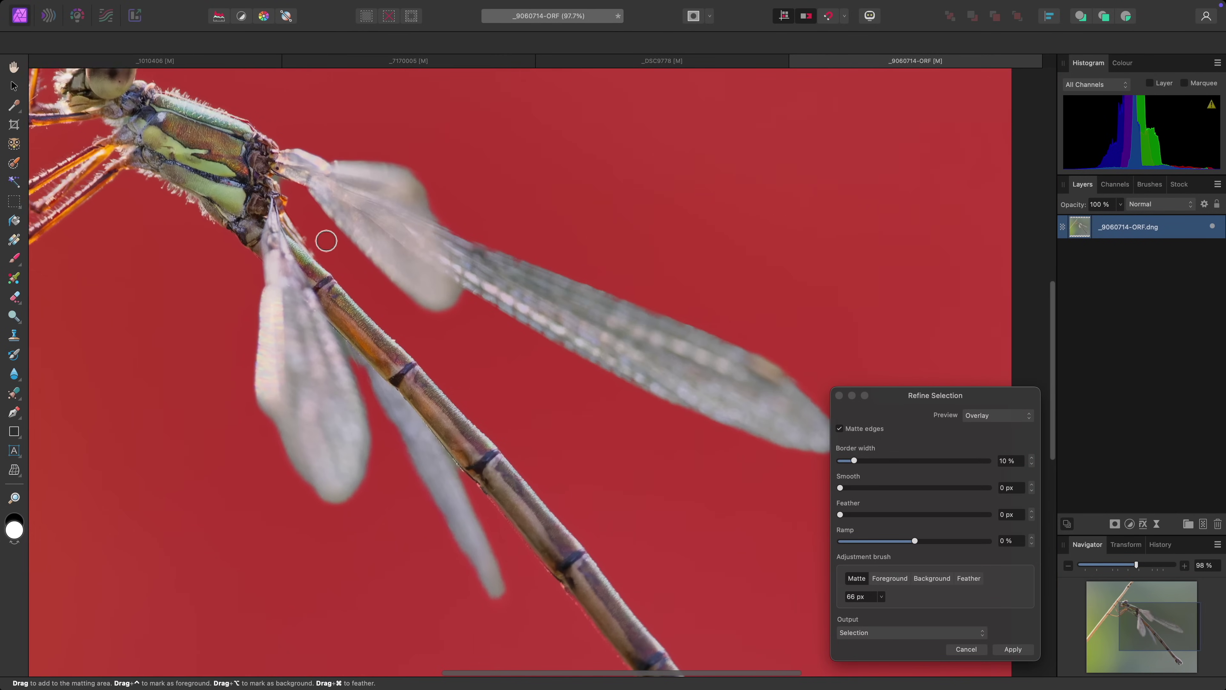
{"action": "key", "text": "bracketright"}
Matte in the hind wing, wing base and hind-wing tip, adjusting brush size as needed.
{"action": "key", "text": "bracketright"}
{"action": "mouse_move", "coordinate": [259, 281]}
{"action": "left_mouse_down"}
{"action": "mouse_move", "coordinate": [247, 369]}
{"action": "mouse_move", "coordinate": [310, 468]}
{"action": "mouse_move", "coordinate": [275, 297]}
{"action": "left_mouse_up"}
{"action": "key", "text": "bracketright"}
{"action": "key", "text": "bracketleft"}
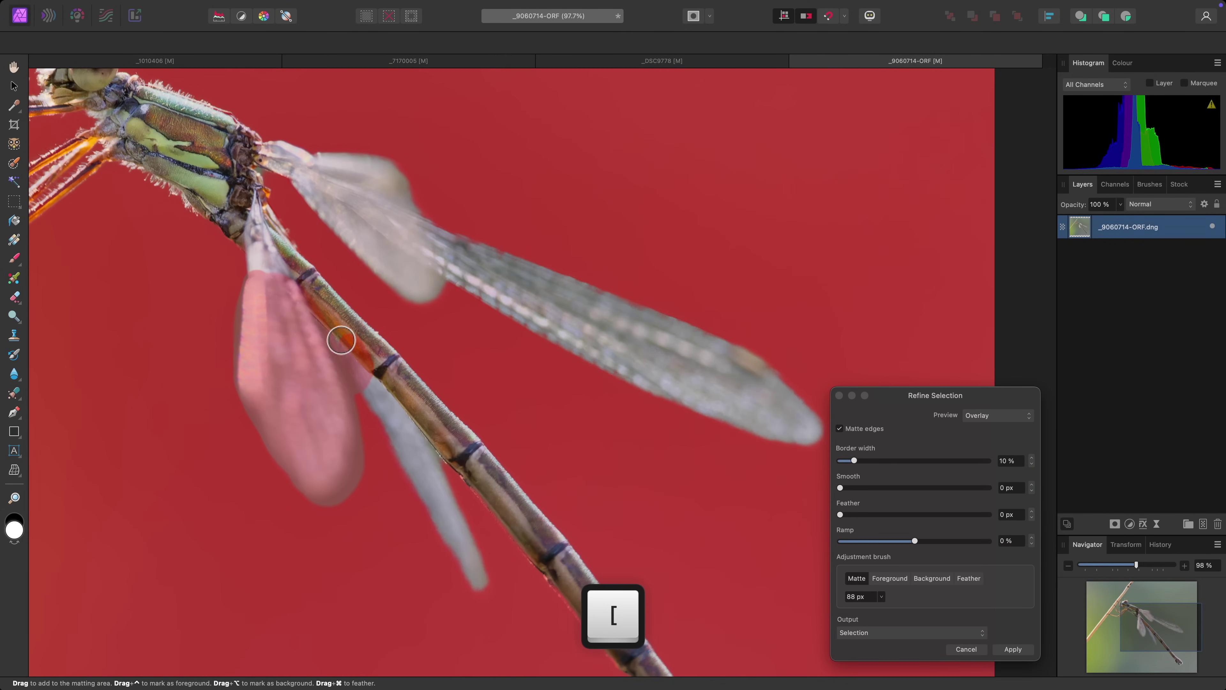
{"action": "key", "text": "bracketright"}
{"action": "mouse_move", "coordinate": [339, 340]}
{"action": "left_mouse_down"}
{"action": "mouse_move", "coordinate": [419, 455]}
{"action": "mouse_move", "coordinate": [482, 584]}
{"action": "left_mouse_up"}
{"action": "key", "text": "bracketleft"}
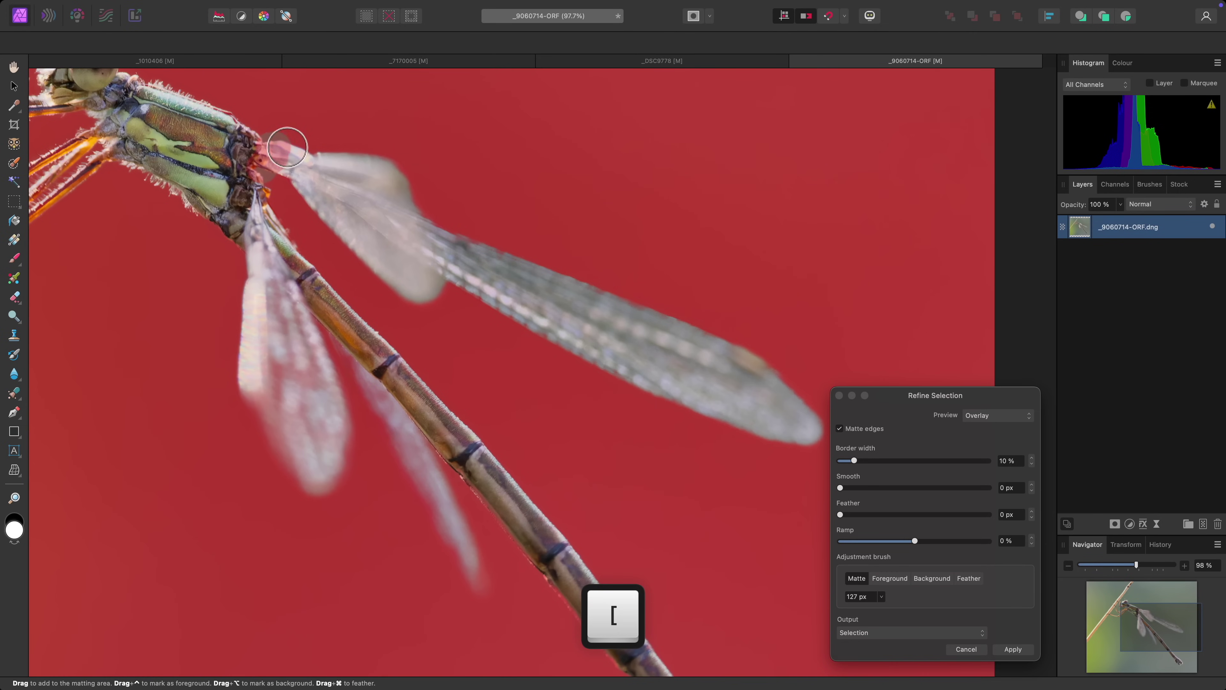
{"action": "key", "text": "bracketright"}
{"action": "key", "text": "bracketright"}
{"action": "mouse_move", "coordinate": [285, 142]}
{"action": "left_mouse_down"}
{"action": "mouse_move", "coordinate": [406, 177]}
{"action": "mouse_move", "coordinate": [328, 188]}
{"action": "mouse_move", "coordinate": [419, 286]}
{"action": "mouse_move", "coordinate": [485, 271]}
{"action": "mouse_move", "coordinate": [794, 416]}
{"action": "left_mouse_up"}
{"action": "key", "text": "bracketright"}
{"action": "key", "text": "bracketright"}
{"action": "key", "text": "bracketright"}
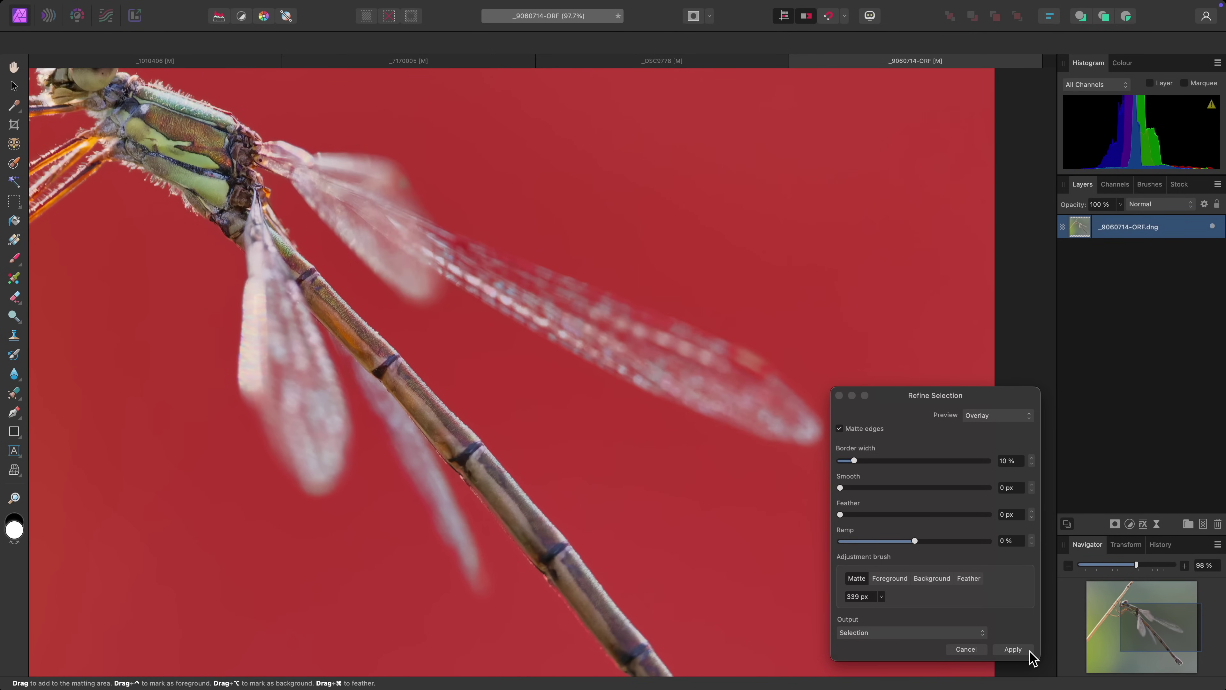
Apply the refined selection and invert it so the background is selected.
{"action": "left_click", "coordinate": [1030, 651]}
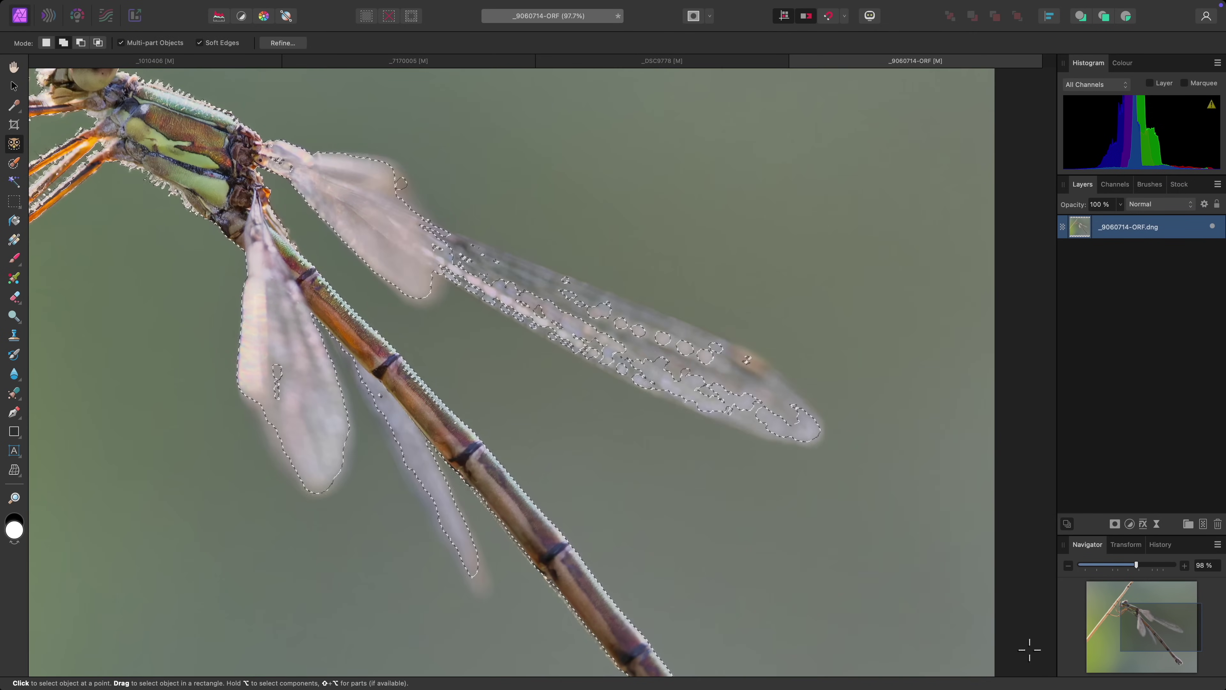
{"action": "key", "text": "h"}
{"action": "left_click", "coordinate": [296, 7]}
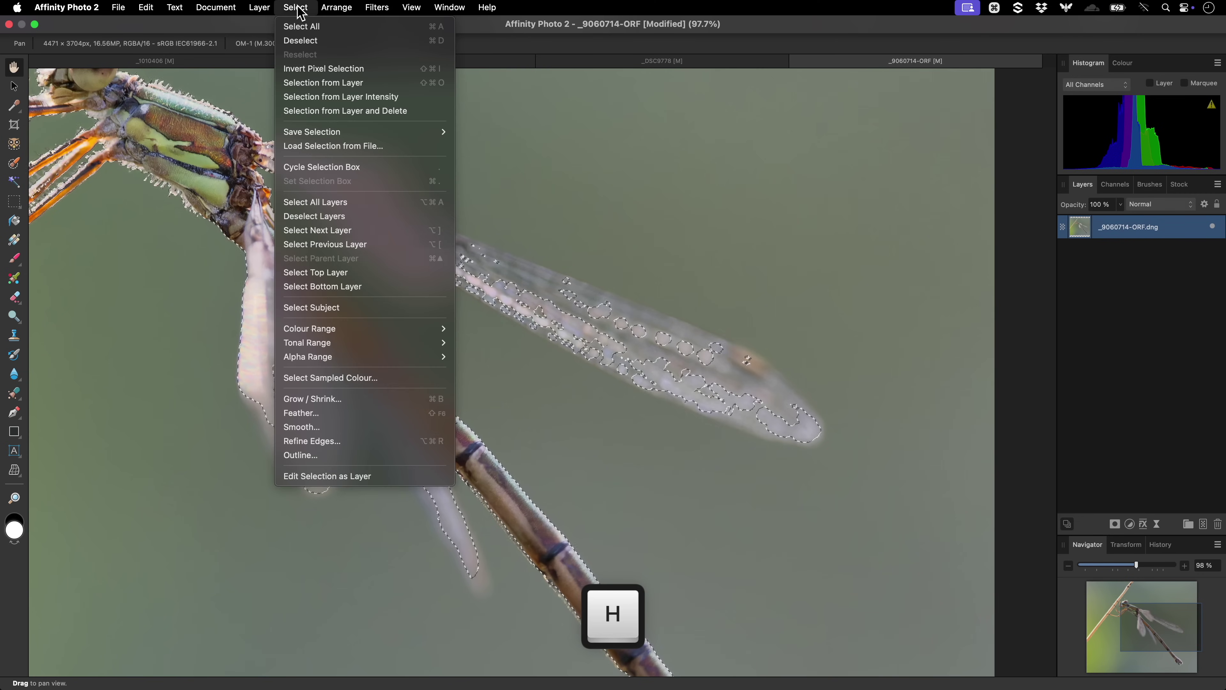
{"action": "left_click", "coordinate": [338, 68]}
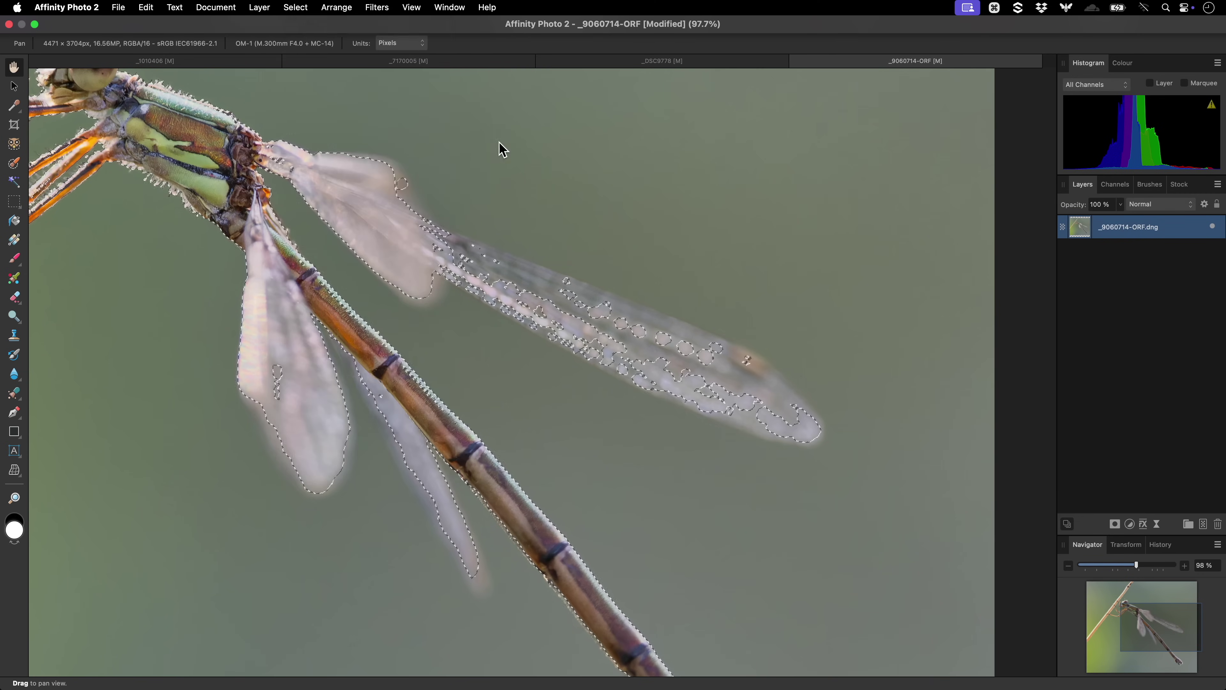
{"action": "left_click_drag", "start_coordinate": [558, 166], "coordinate": [780, 310]}
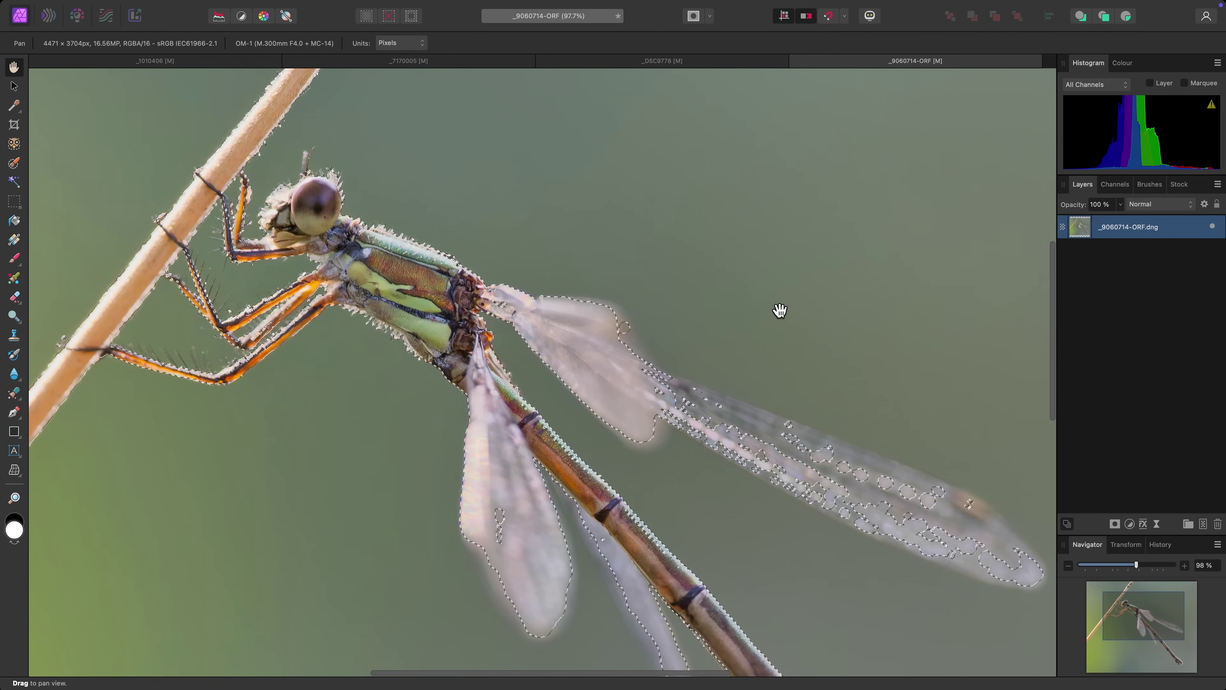
Add a masked Curves adjustment with the midpoint pulled to 0.515/0.359, then fit the image.
{"action": "key", "text": "super+m"}
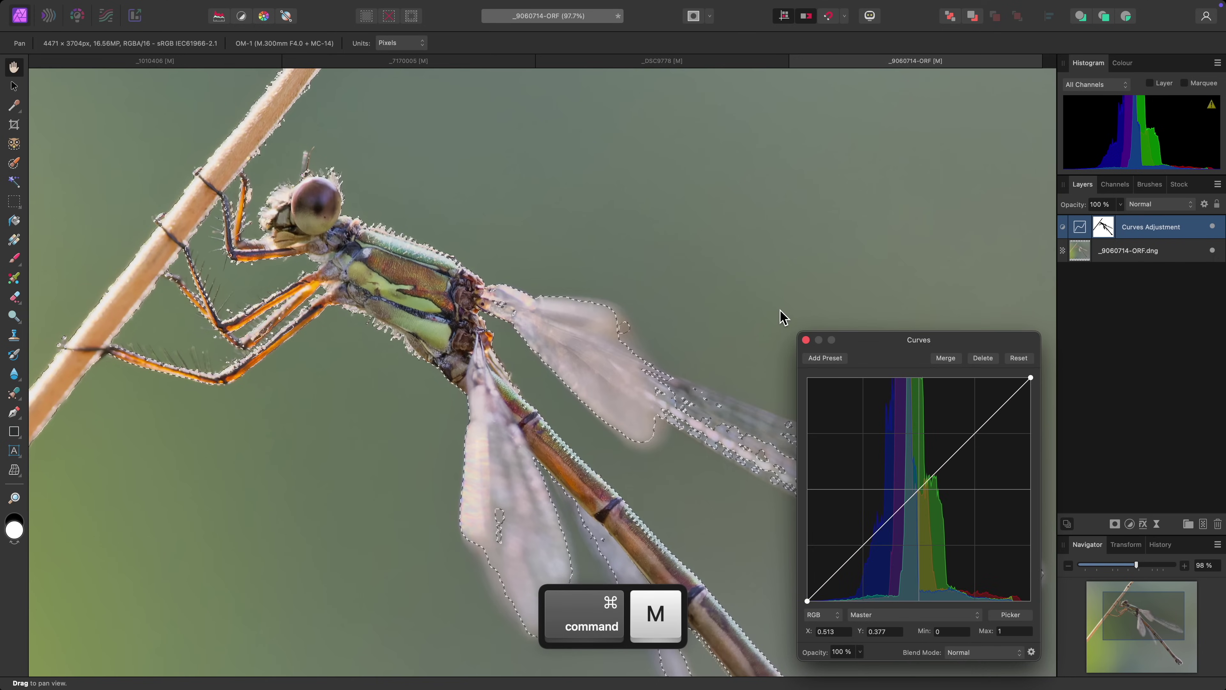
{"action": "key", "text": "super+d"}
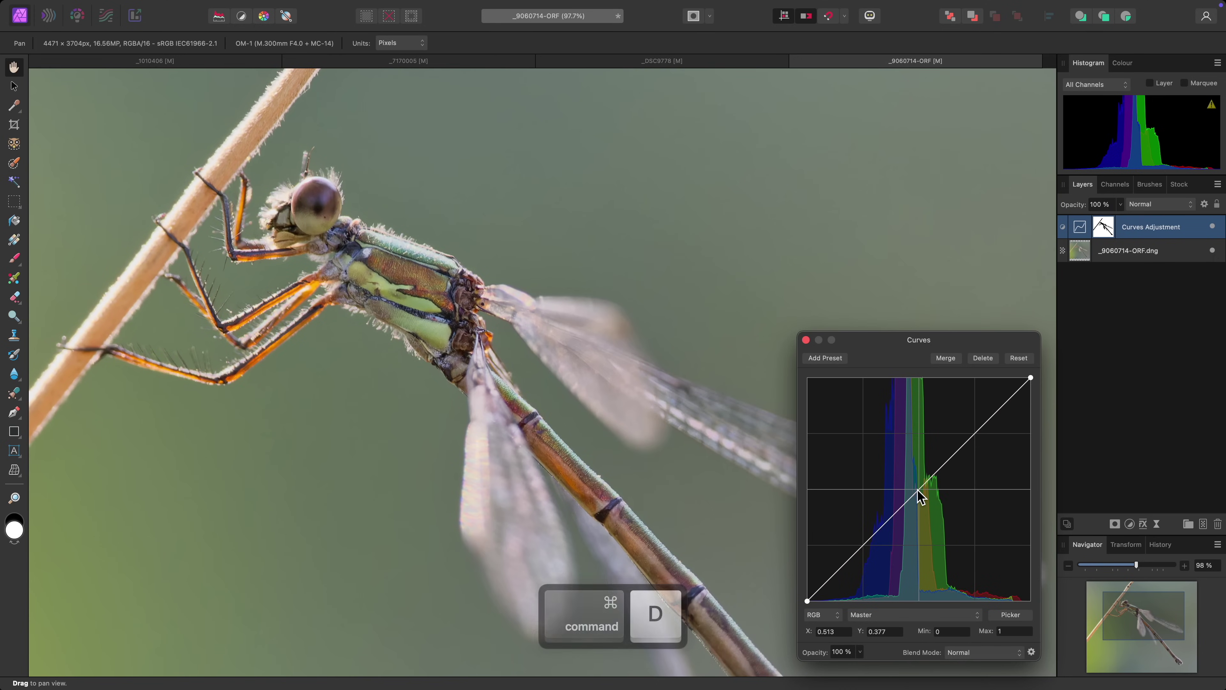
{"action": "left_click_drag", "start_coordinate": [919, 494], "coordinate": [924, 526]}
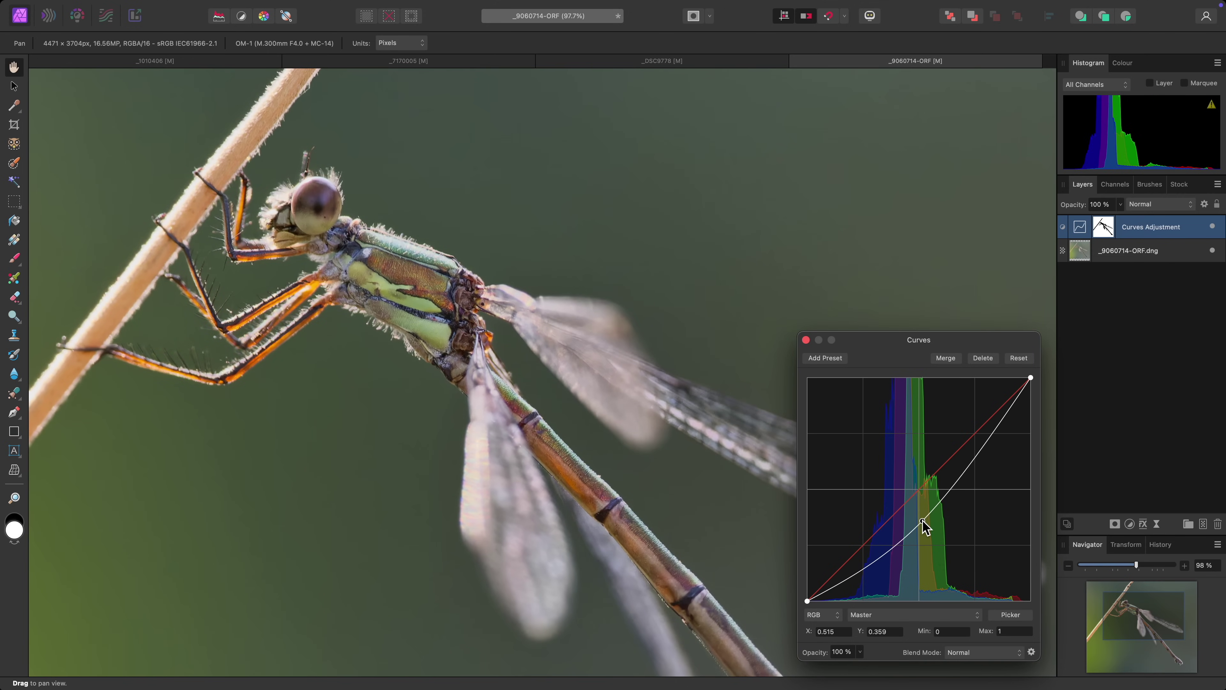
{"action": "key", "text": "super+0"}
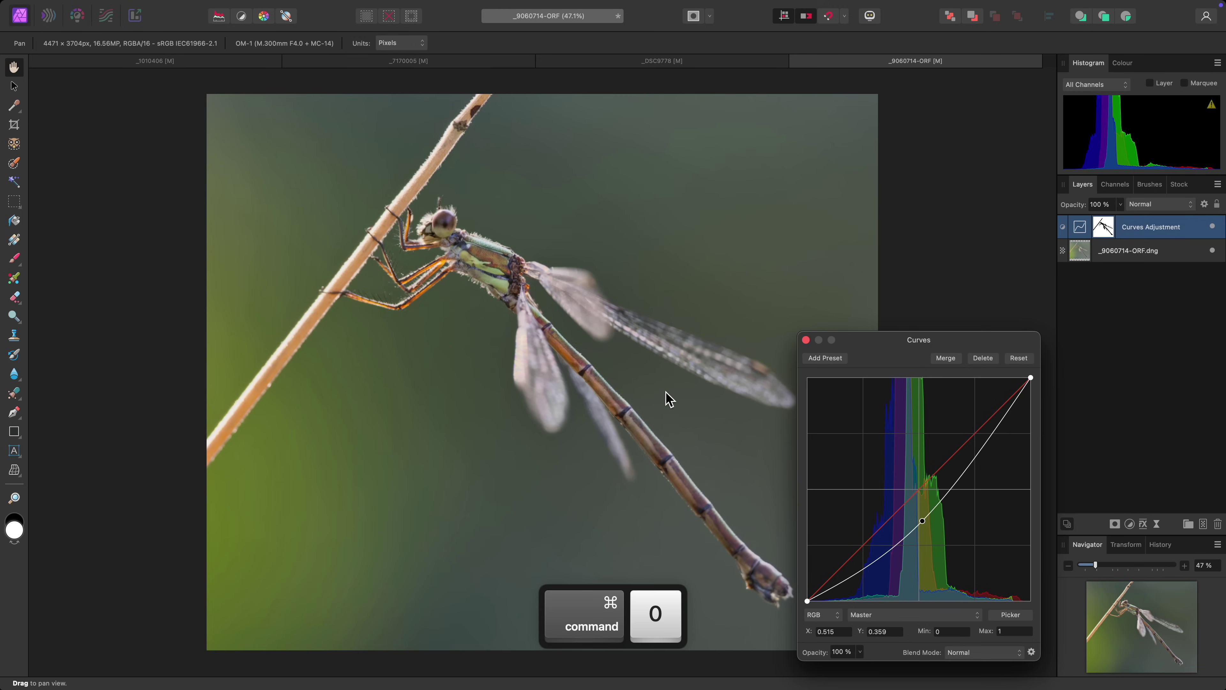